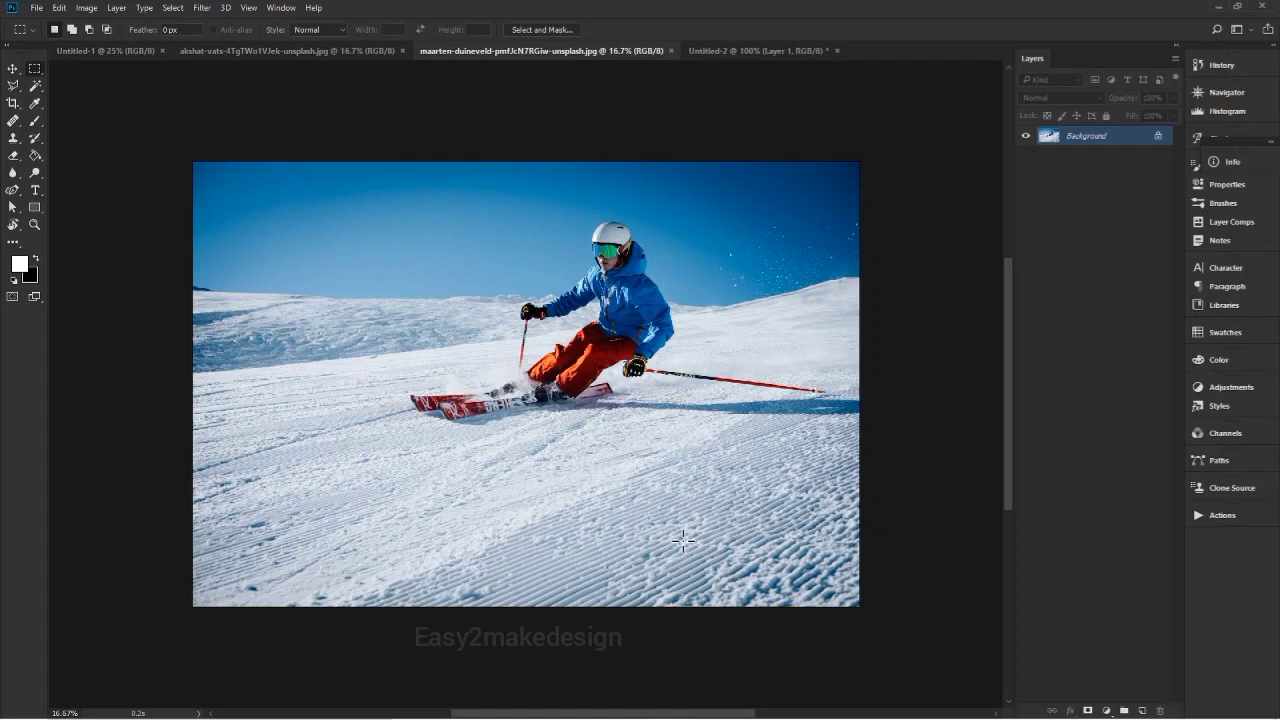
Step: Extend the crop frame beyond the lower-right corner of the skier photo to enlarge the canvas with the Crop tool
key(c)
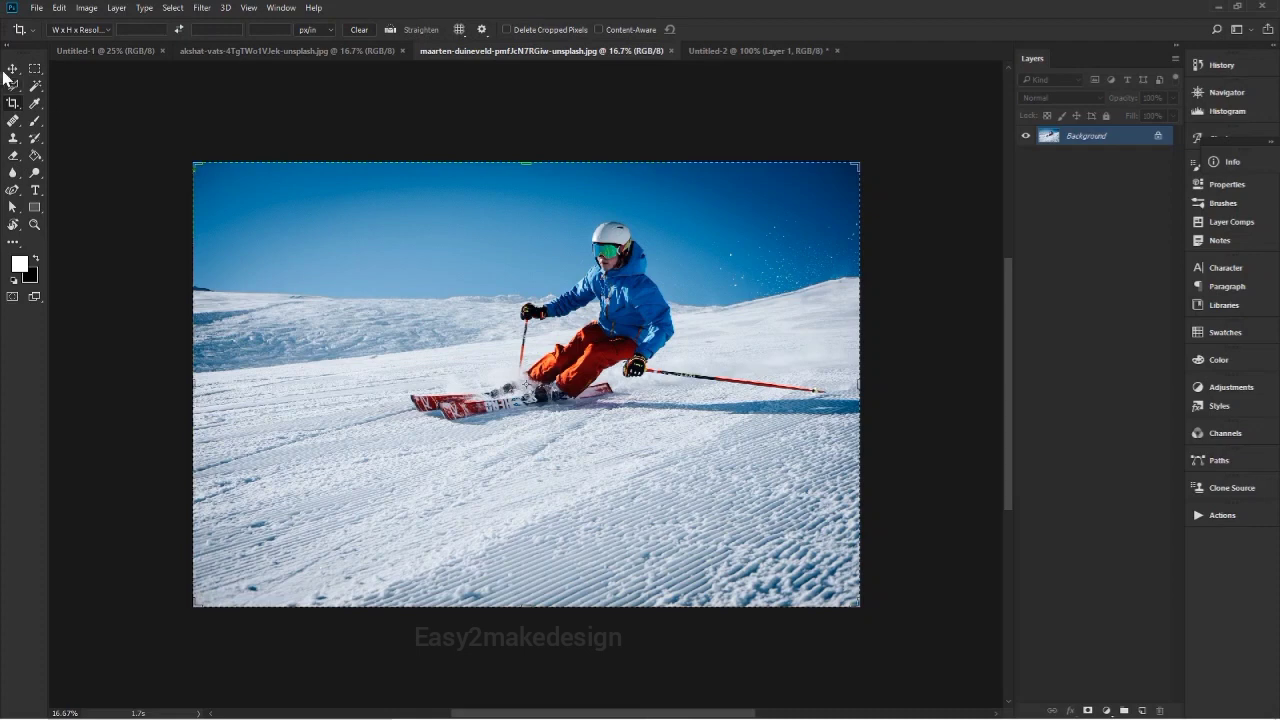
key(Escape)
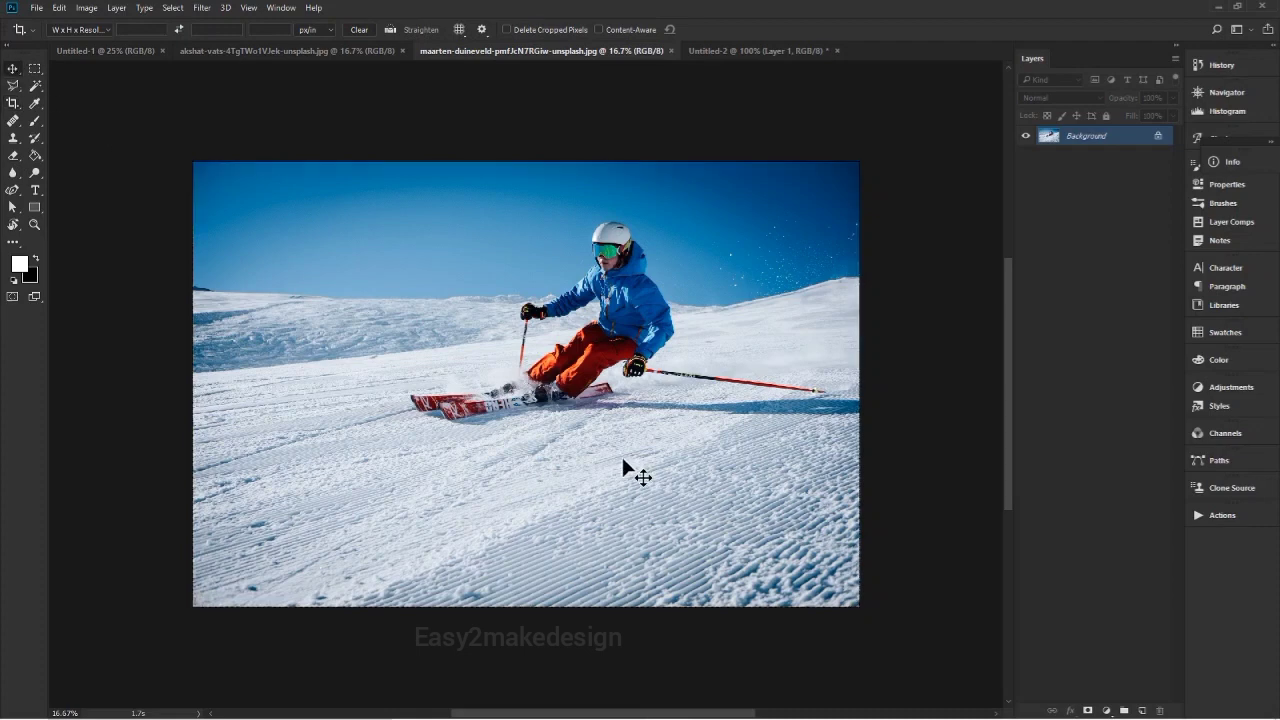
key(c)
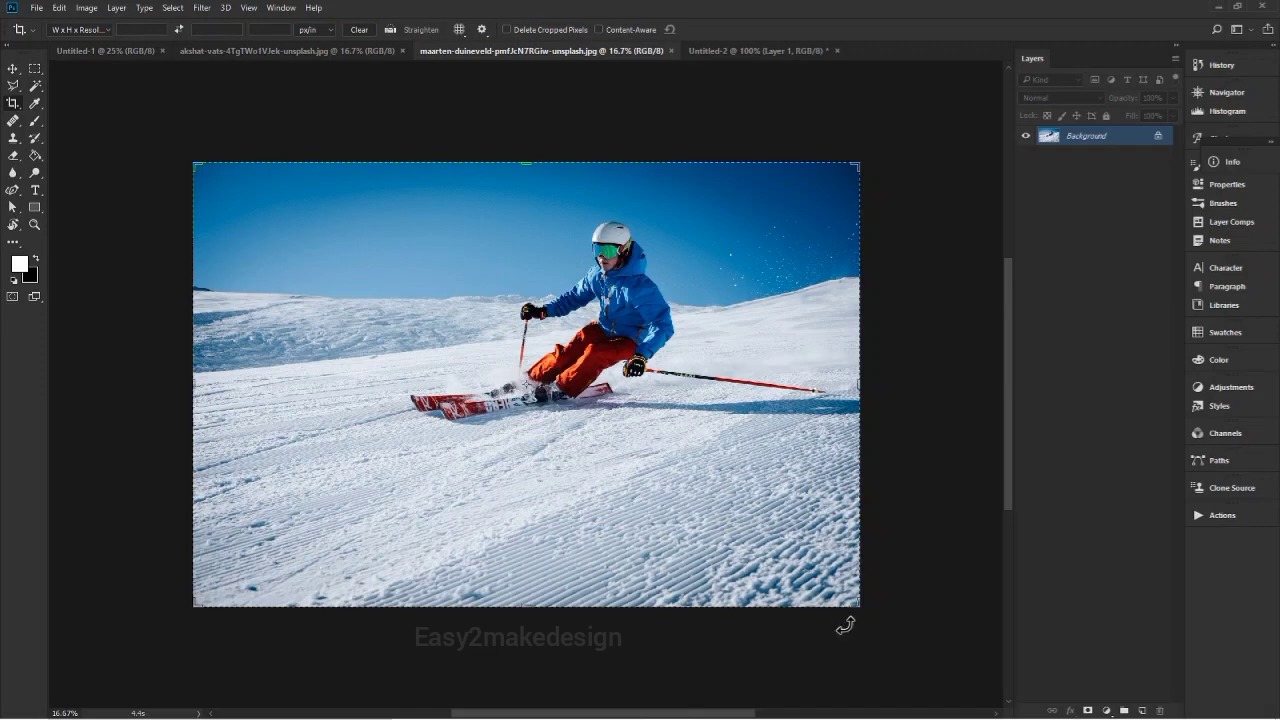
drag(886, 578, 887, 635)
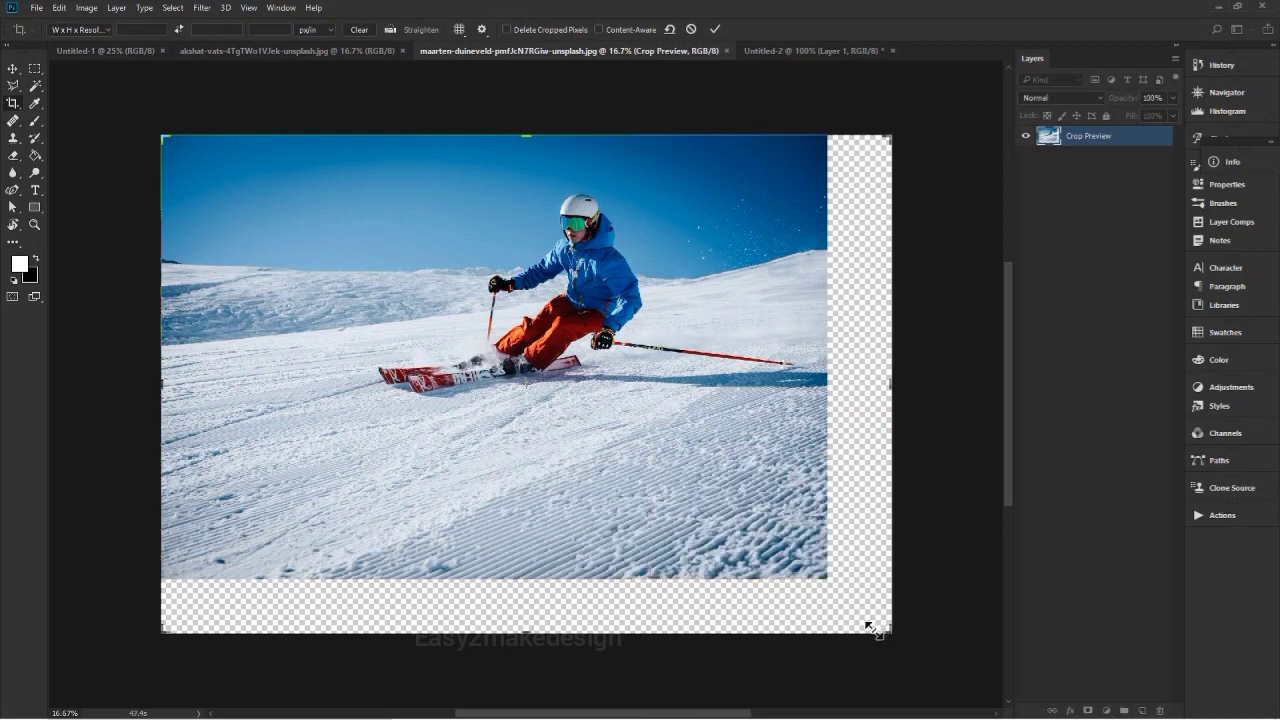
Step: Reposition the photo inside the enlarged crop frame, apply the crop, and undo it
drag(826, 603, 746, 566)
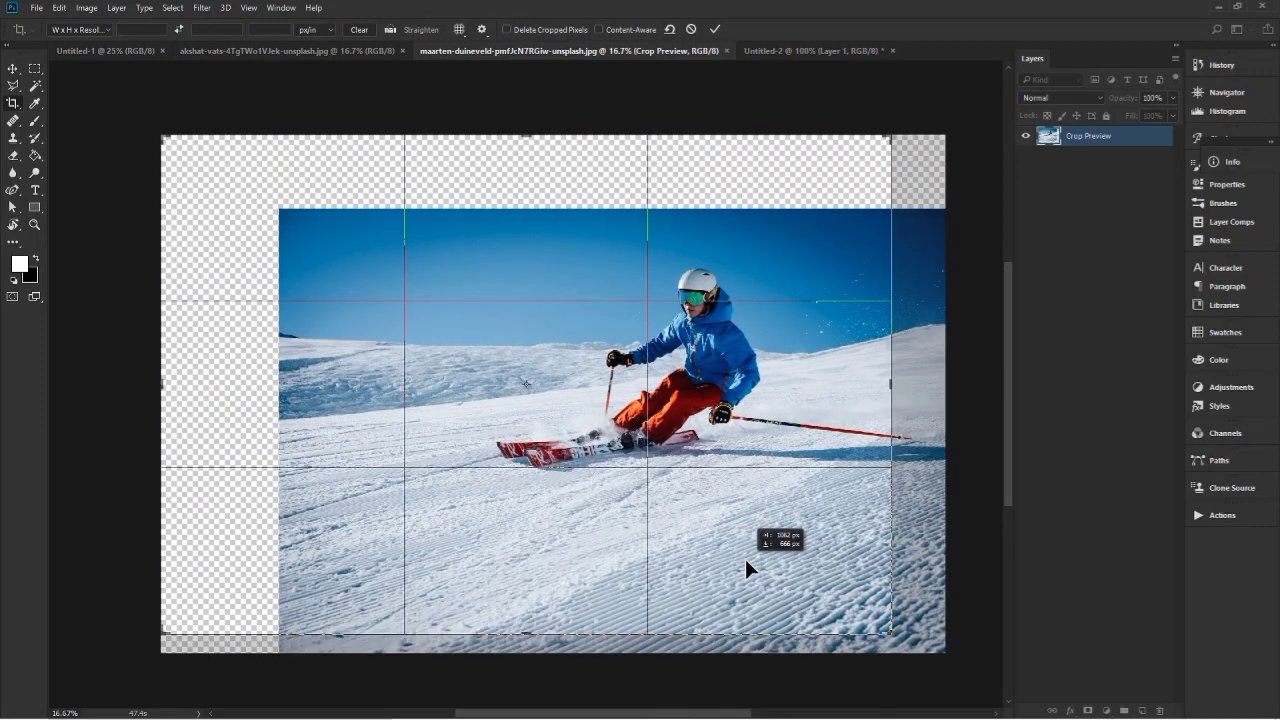
drag(745, 559, 628, 658)
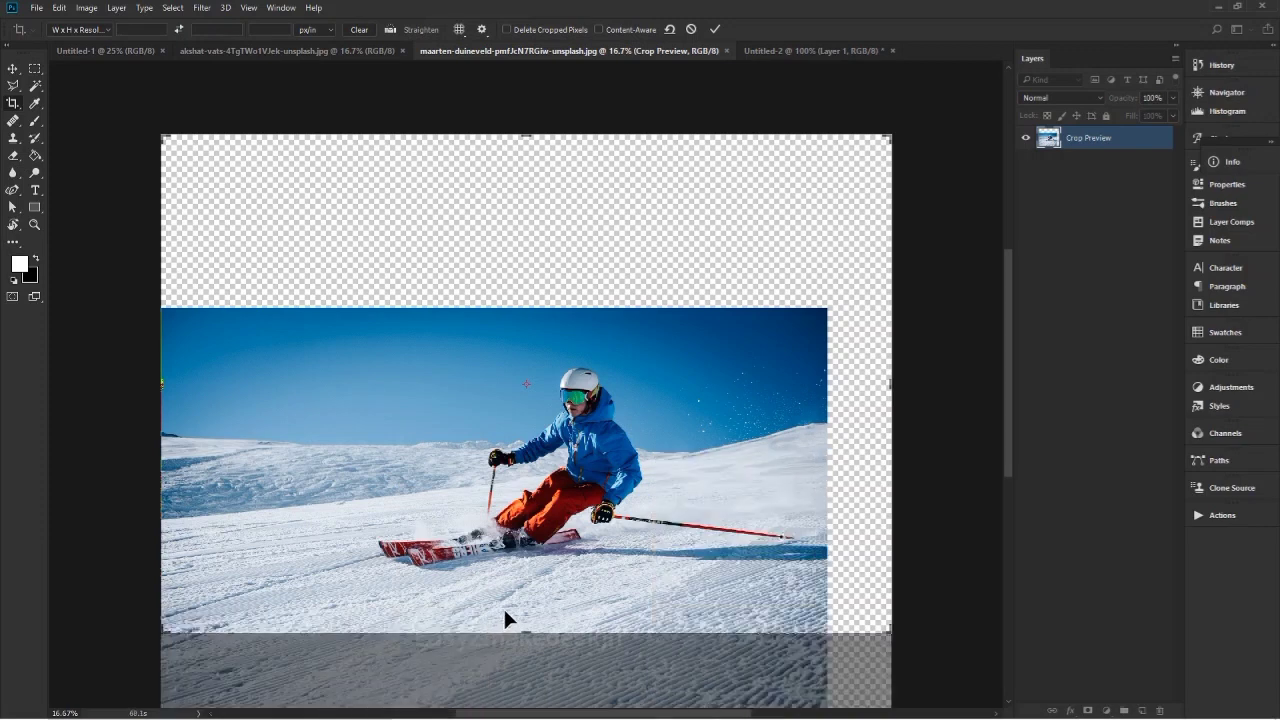
scroll(503, 606, down, 2)
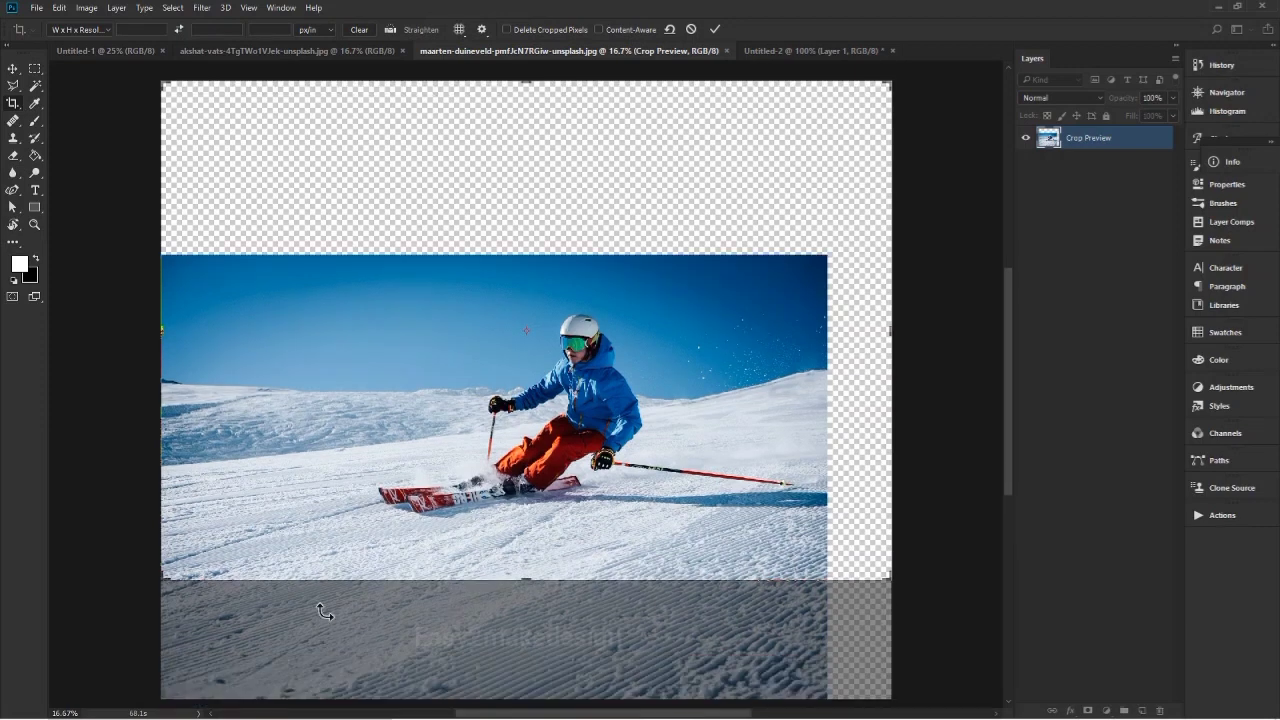
drag(599, 530, 161, 88)
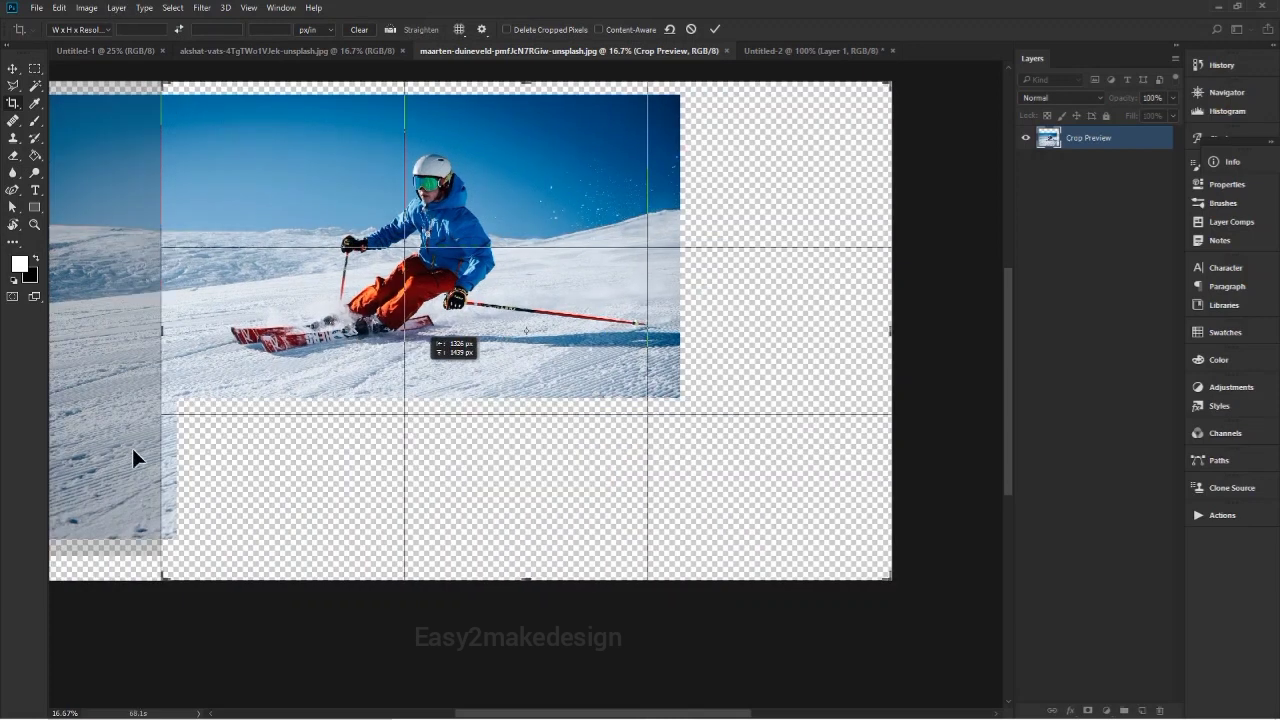
drag(132, 452, 132, 452)
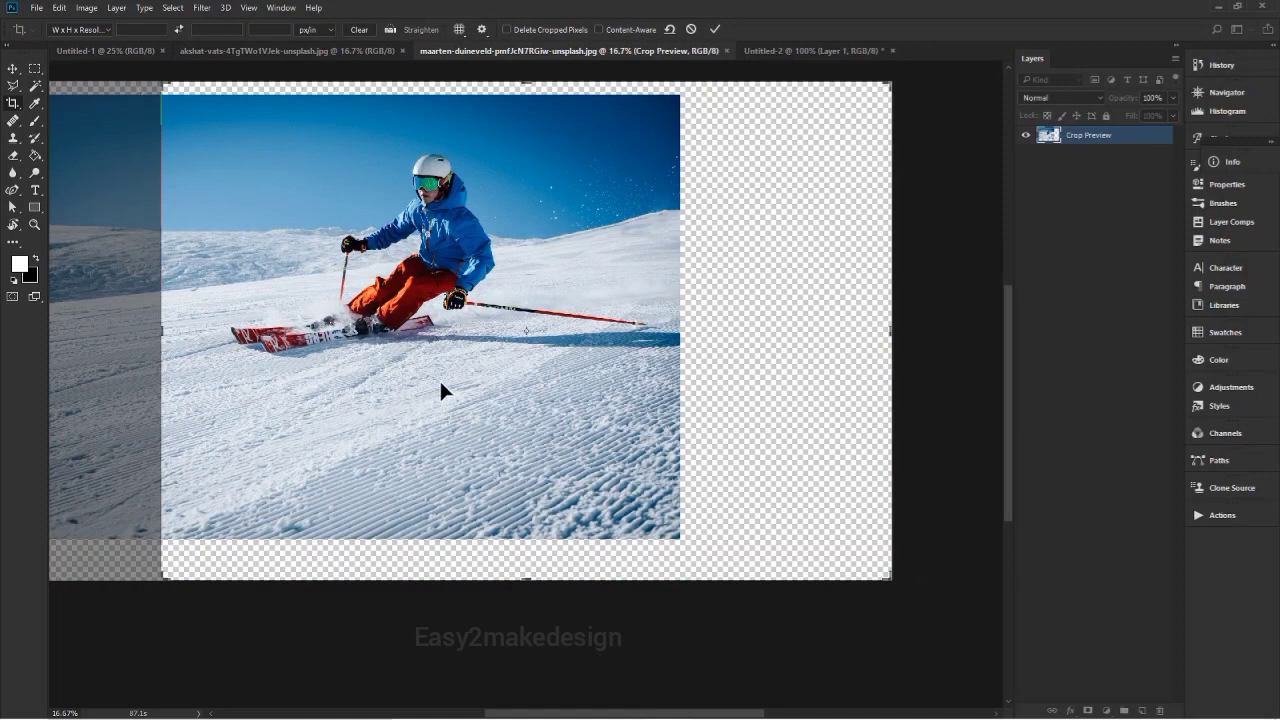
key(Return)
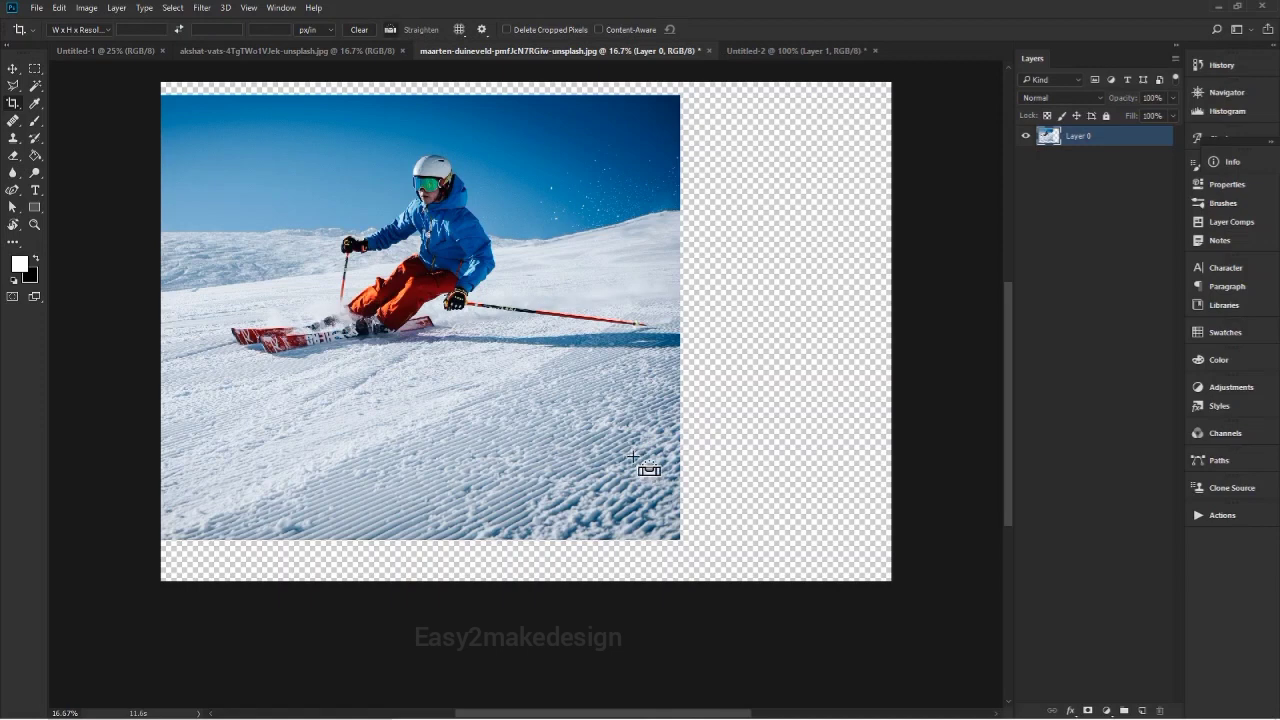
key(Return)
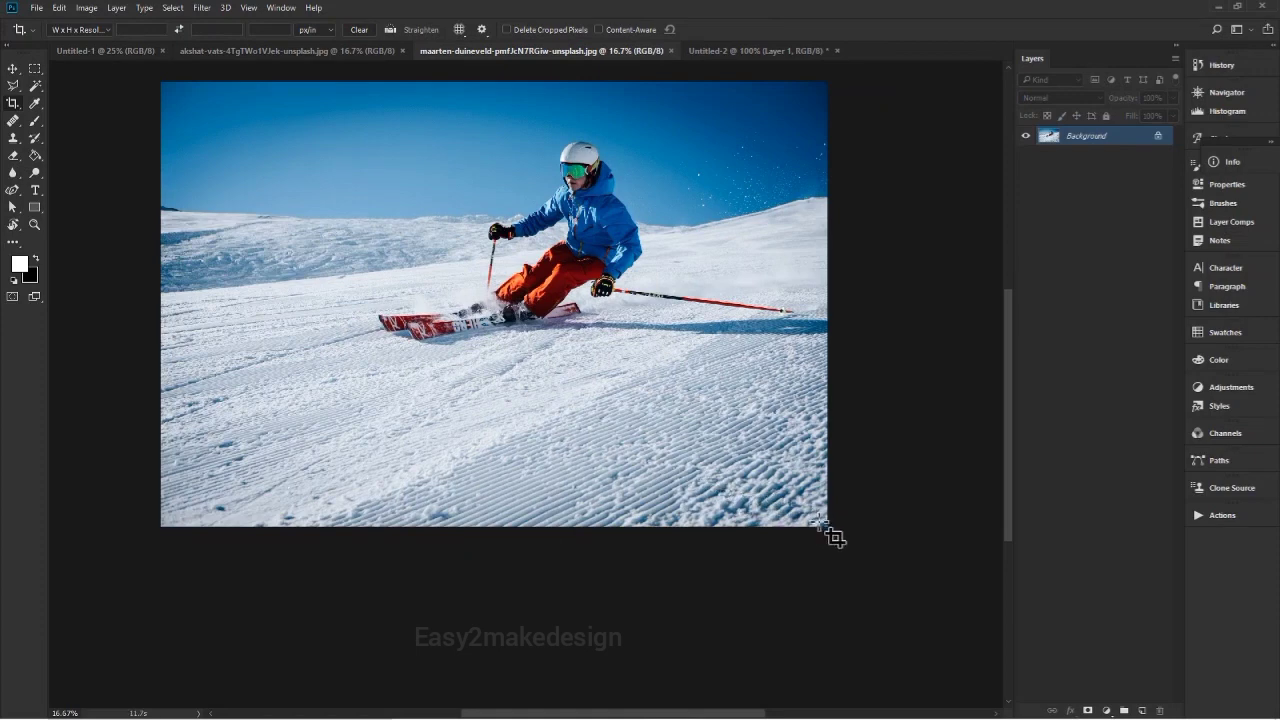
Step: Crop the photo more tightly around the skier and the ski pole, with a frame about 4128 px wide
click(768, 498)
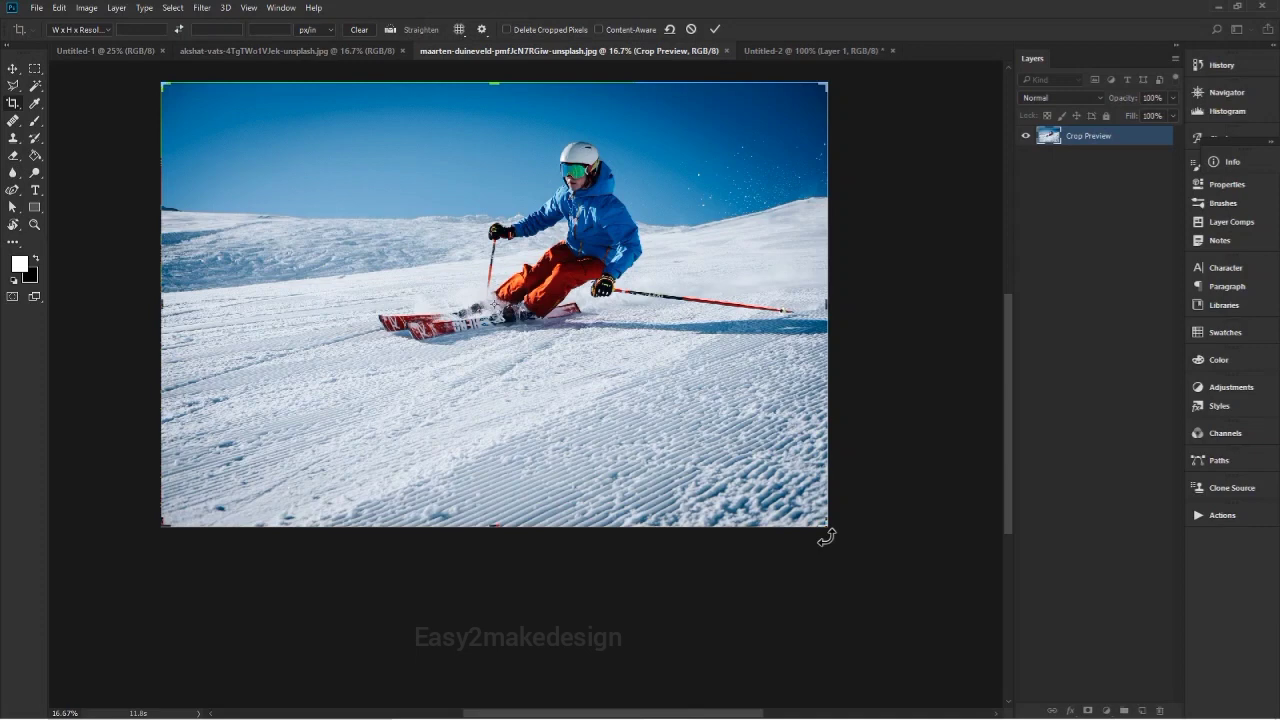
drag(826, 527, 749, 483)
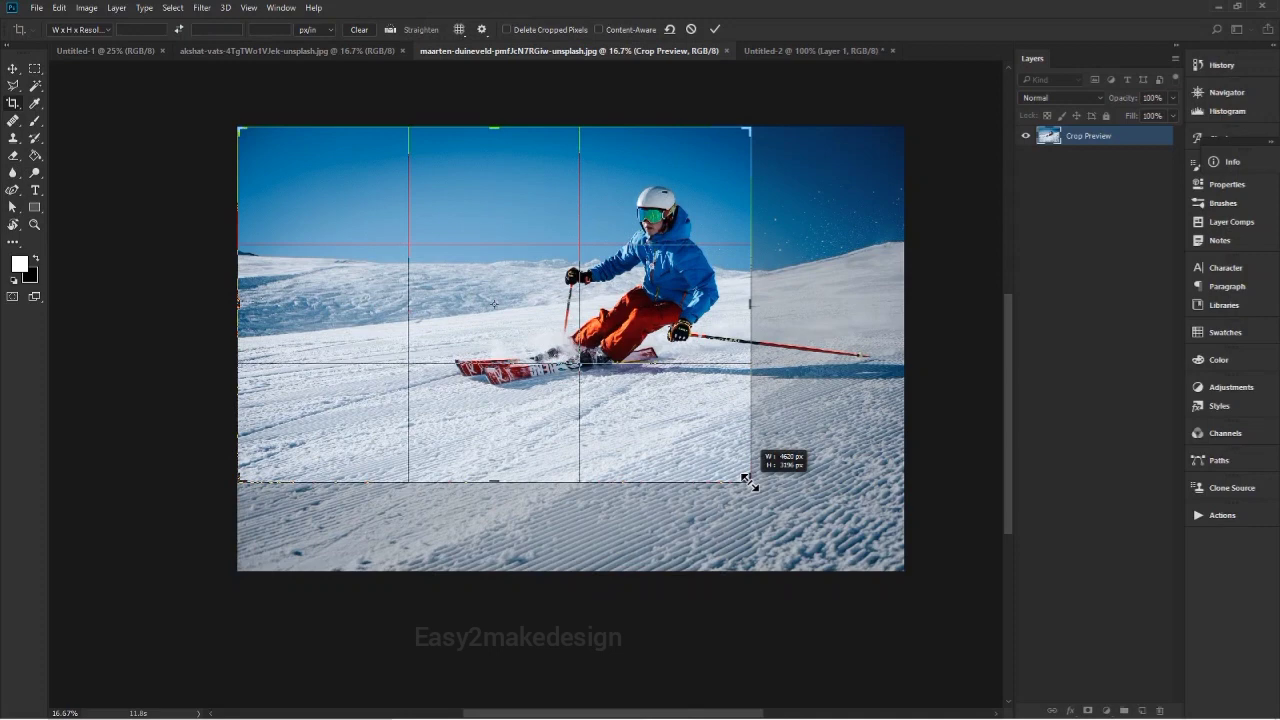
drag(751, 483, 751, 483)
drag(240, 133, 329, 147)
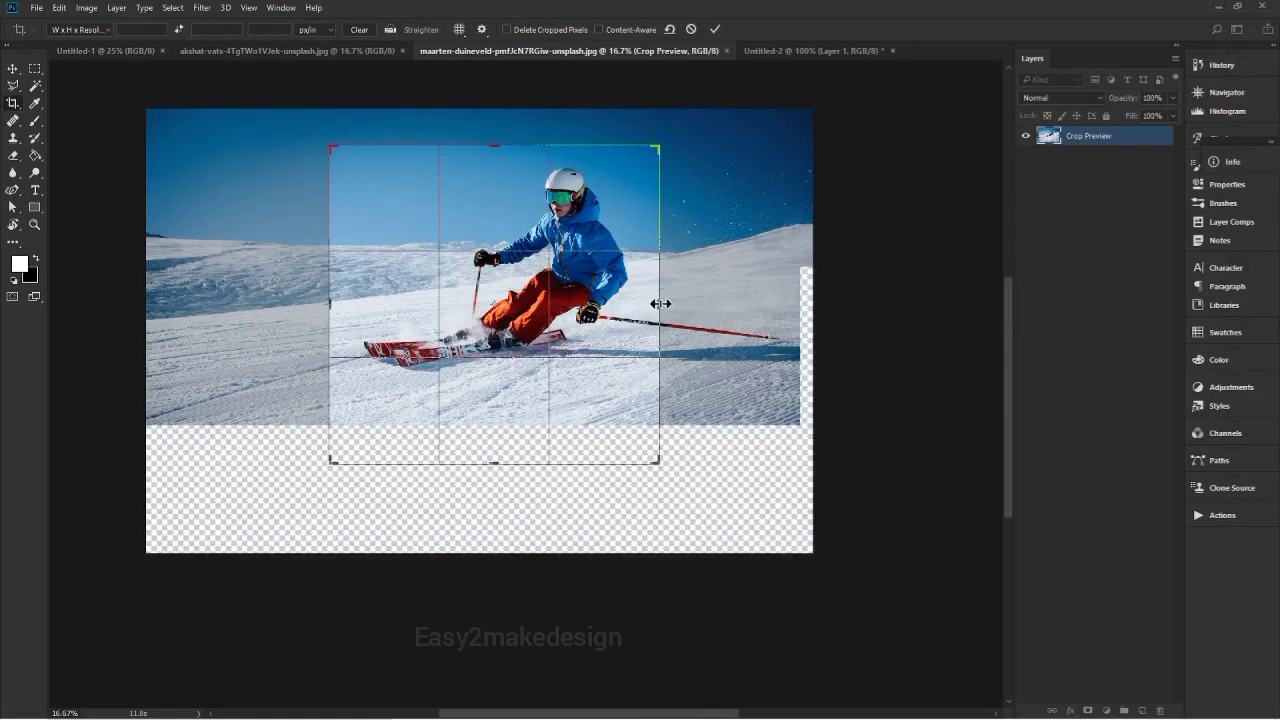
drag(663, 303, 741, 332)
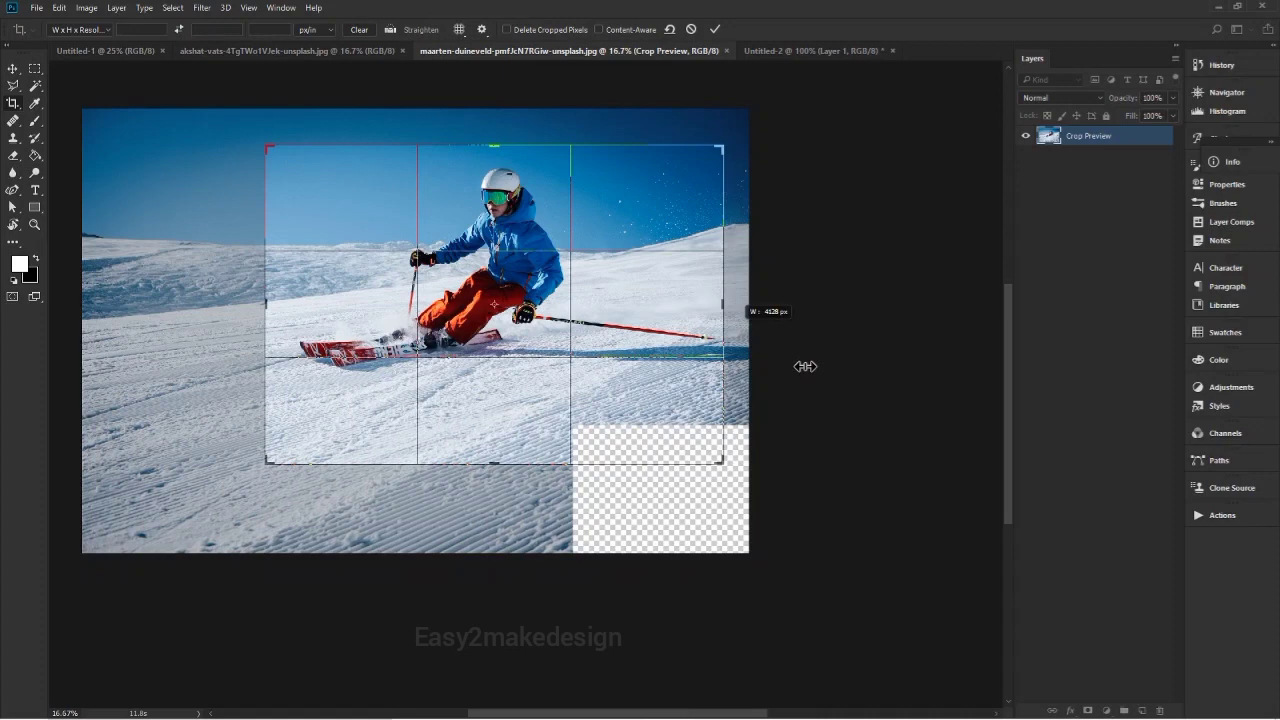
drag(805, 366, 805, 366)
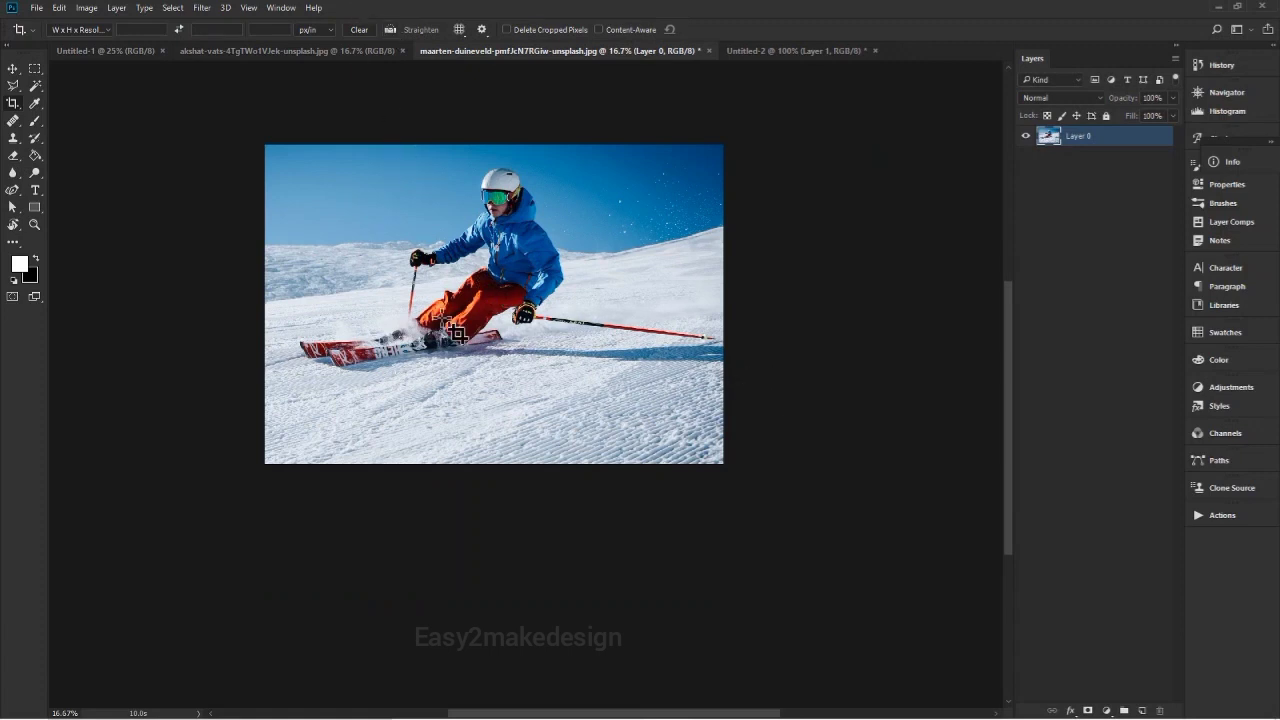
Step: Reopen the crop, make the frame slightly taller, rotate the photo clockwise inside it, and apply
click(465, 345)
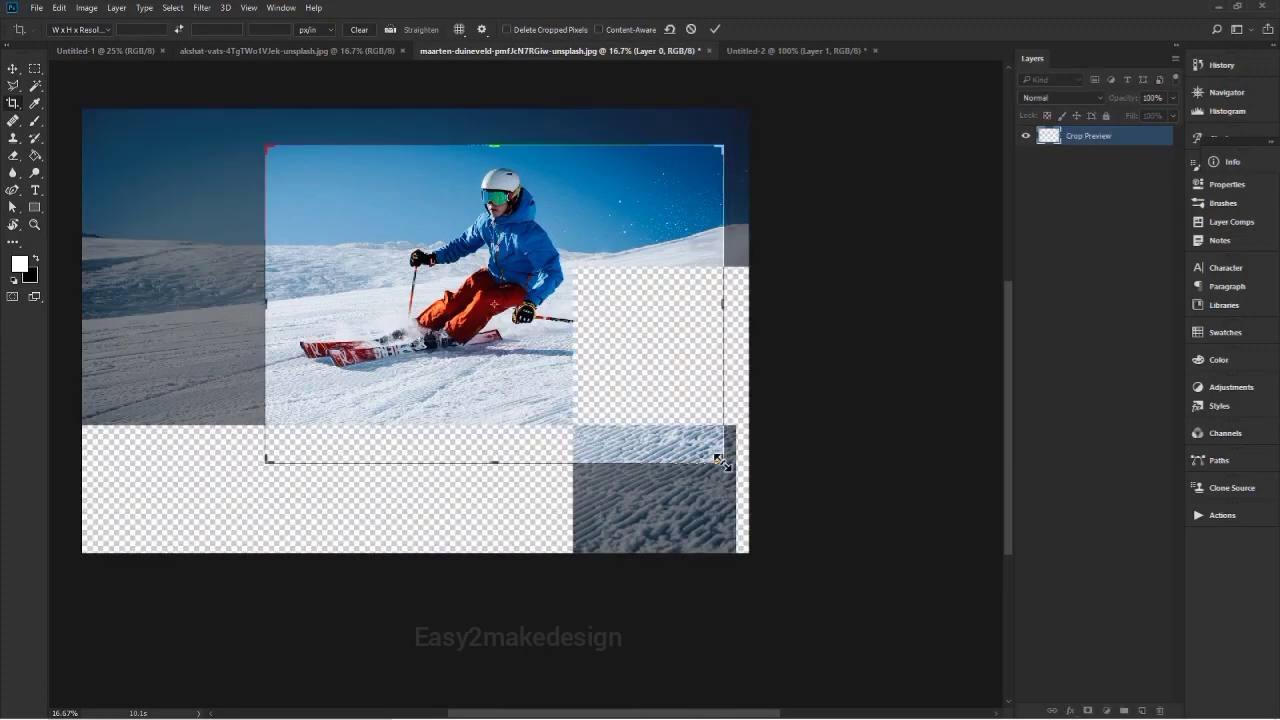
drag(771, 586, 781, 590)
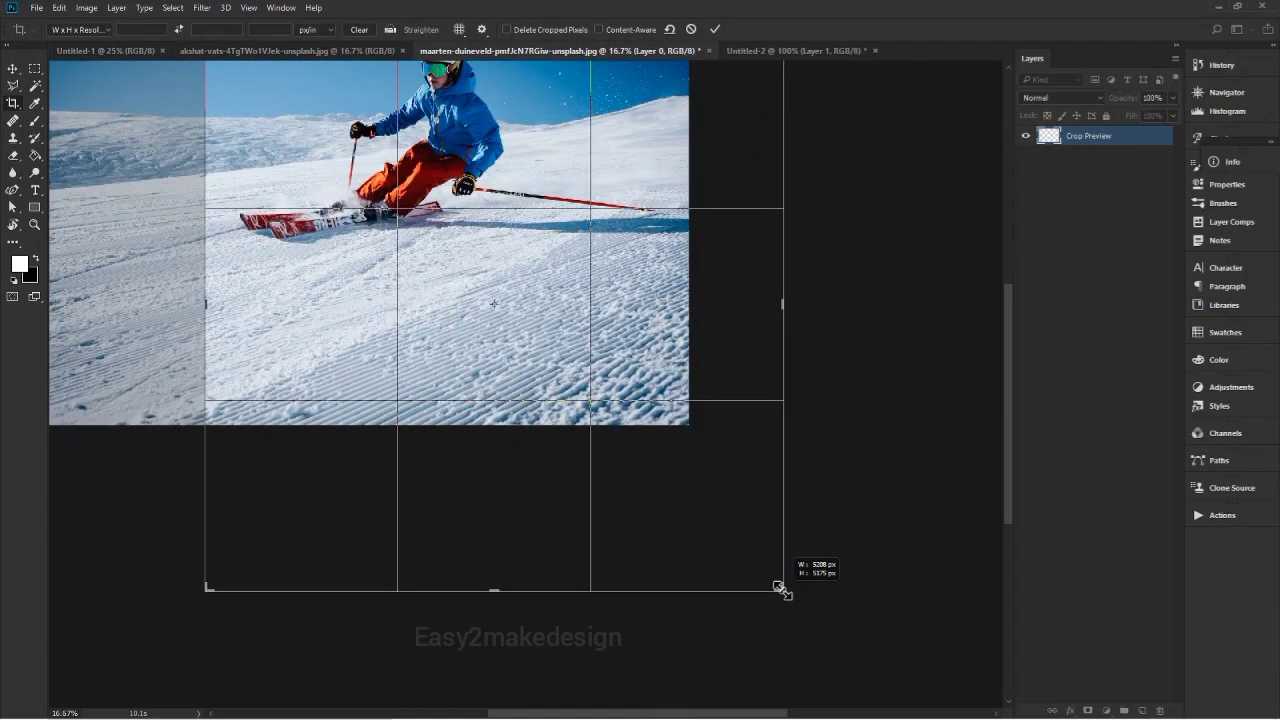
drag(781, 590, 731, 482)
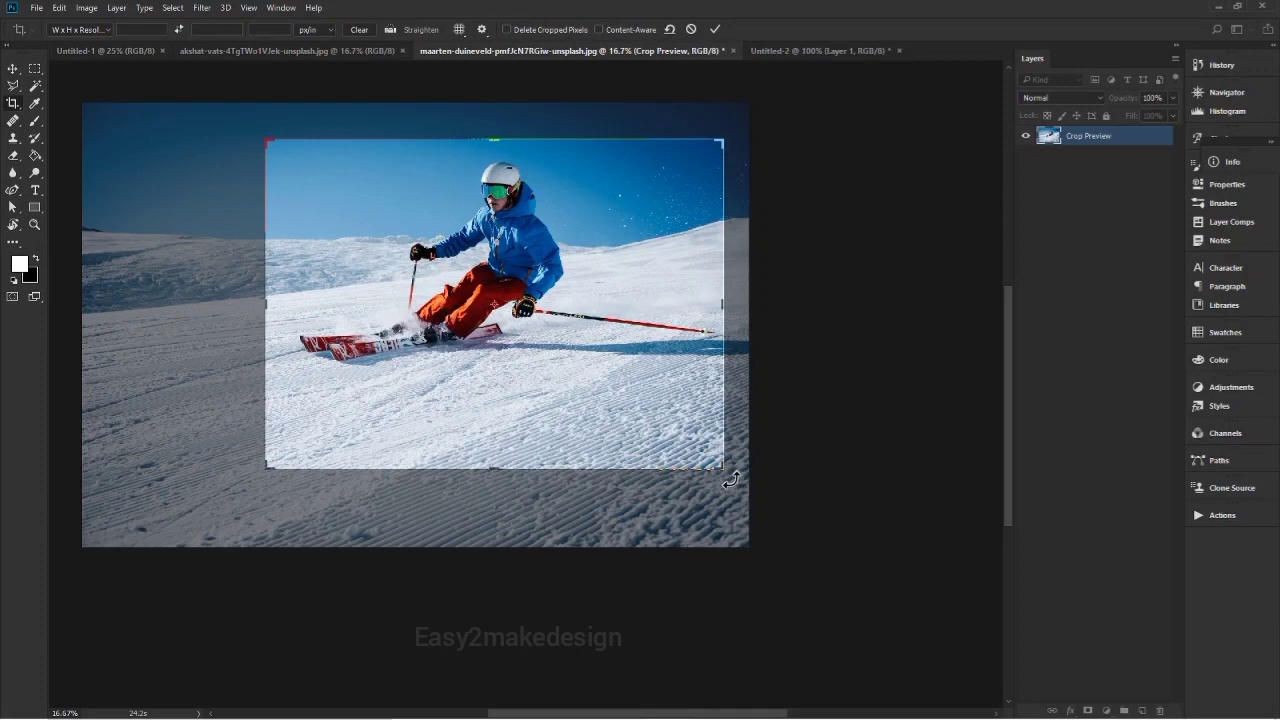
drag(731, 480, 753, 455)
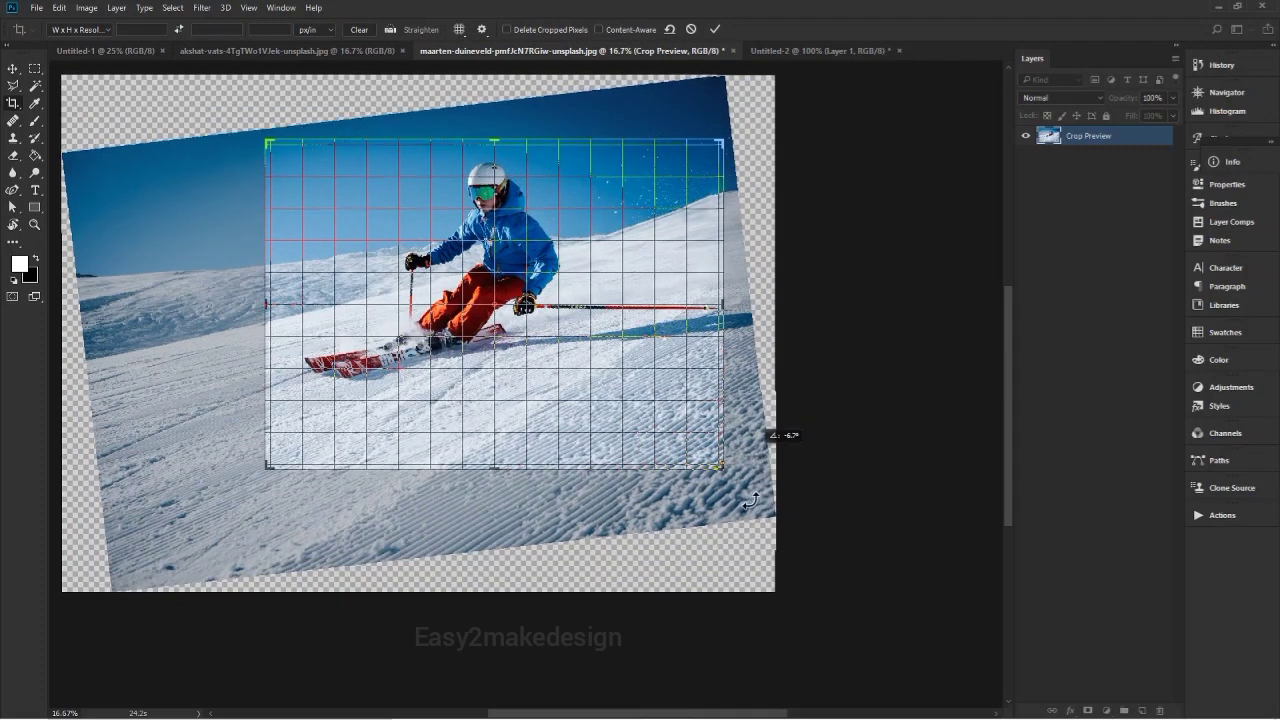
drag(718, 519, 703, 524)
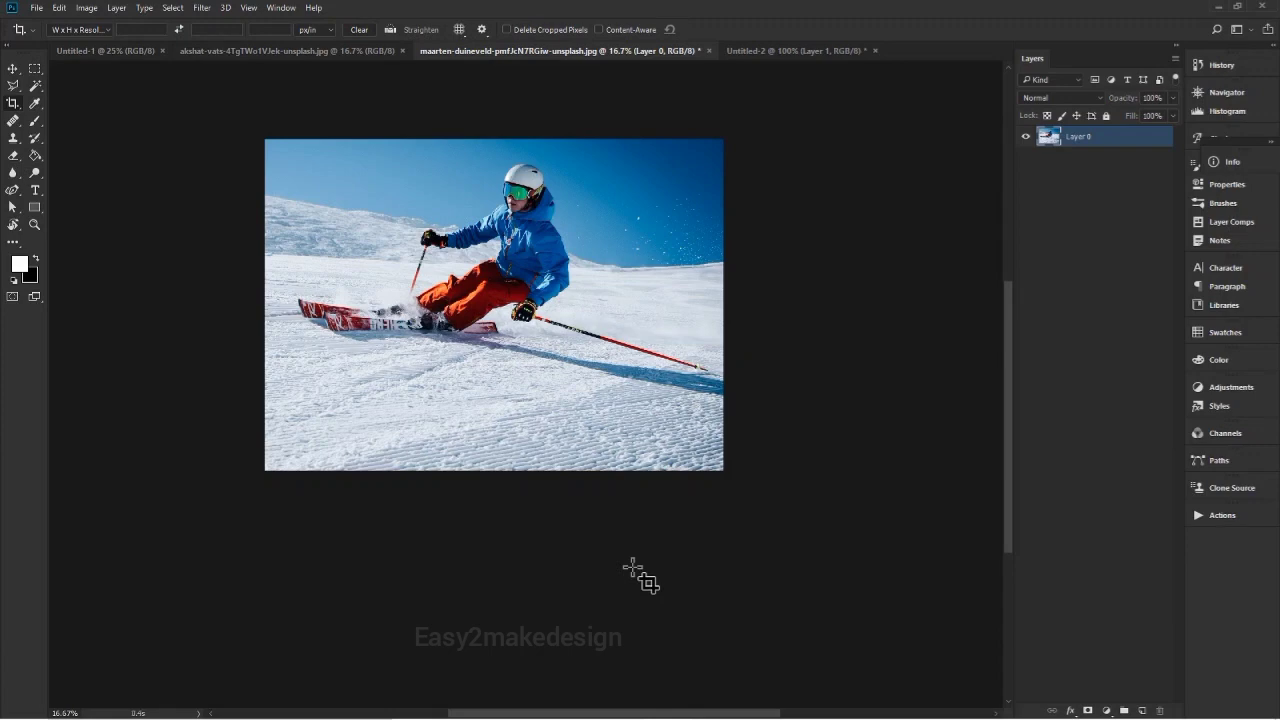
Step: Straighten the photo along a diagonal line across it and crop tightly around the skier with Delete Cropped Pixels enabled
click(396, 32)
drag(267, 146, 720, 420)
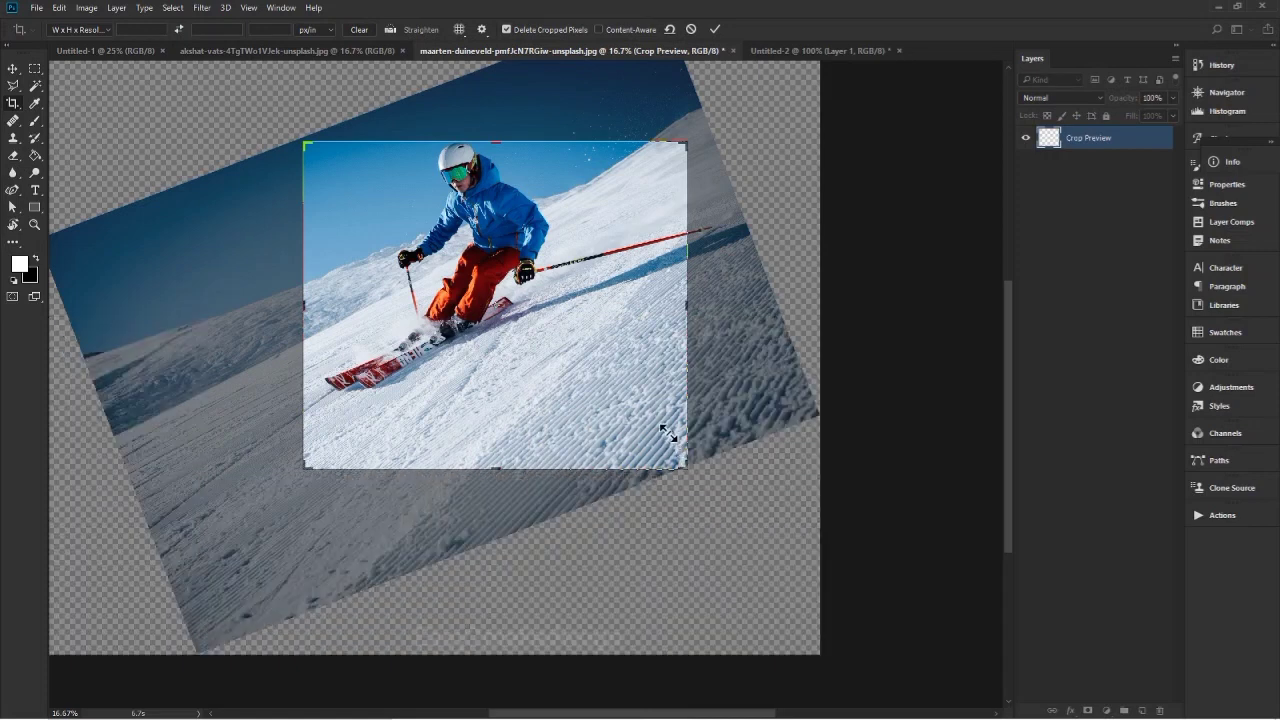
mouse_move(666, 432)
mouse_down()
mouse_move(671, 423)
mouse_move(665, 434)
mouse_up()
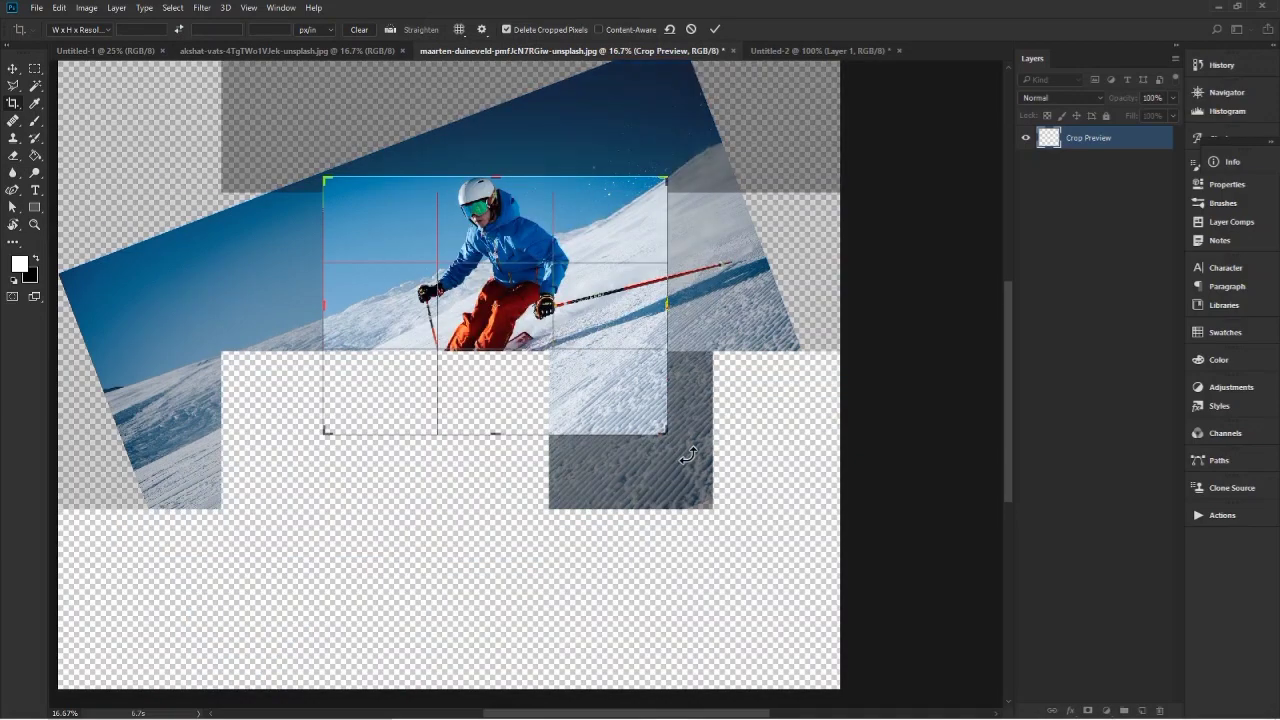
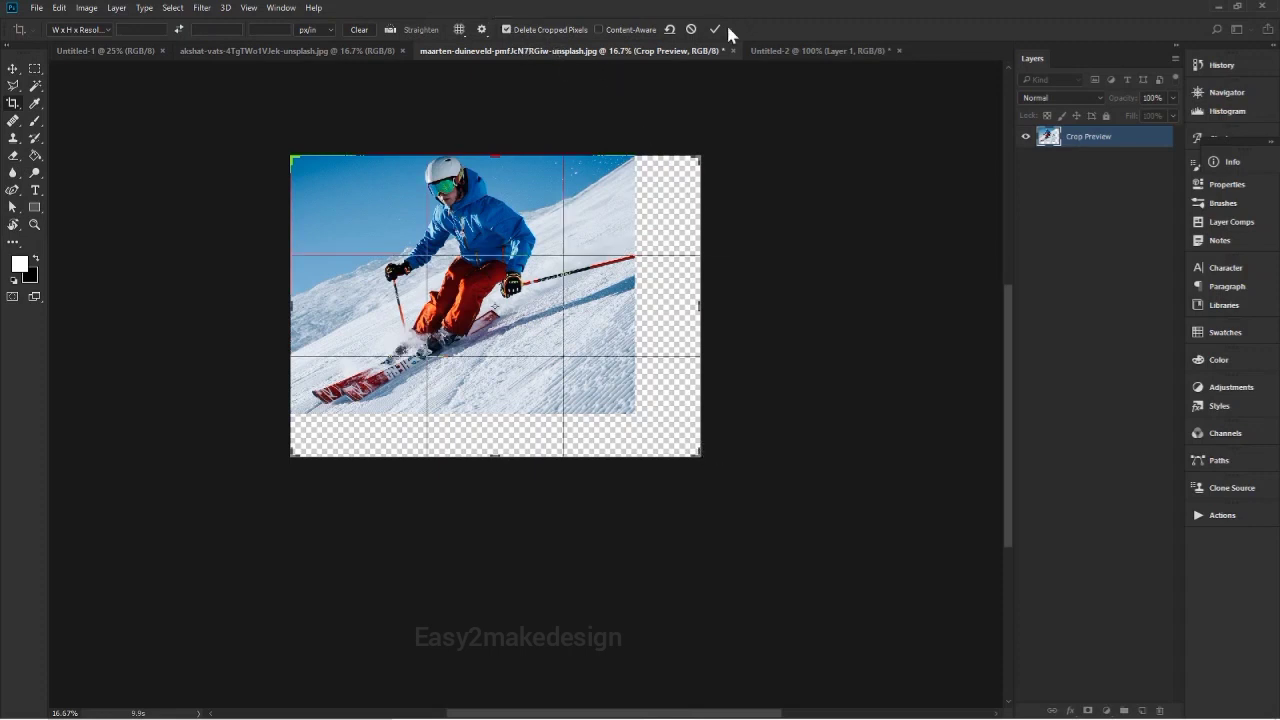
key(Escape)
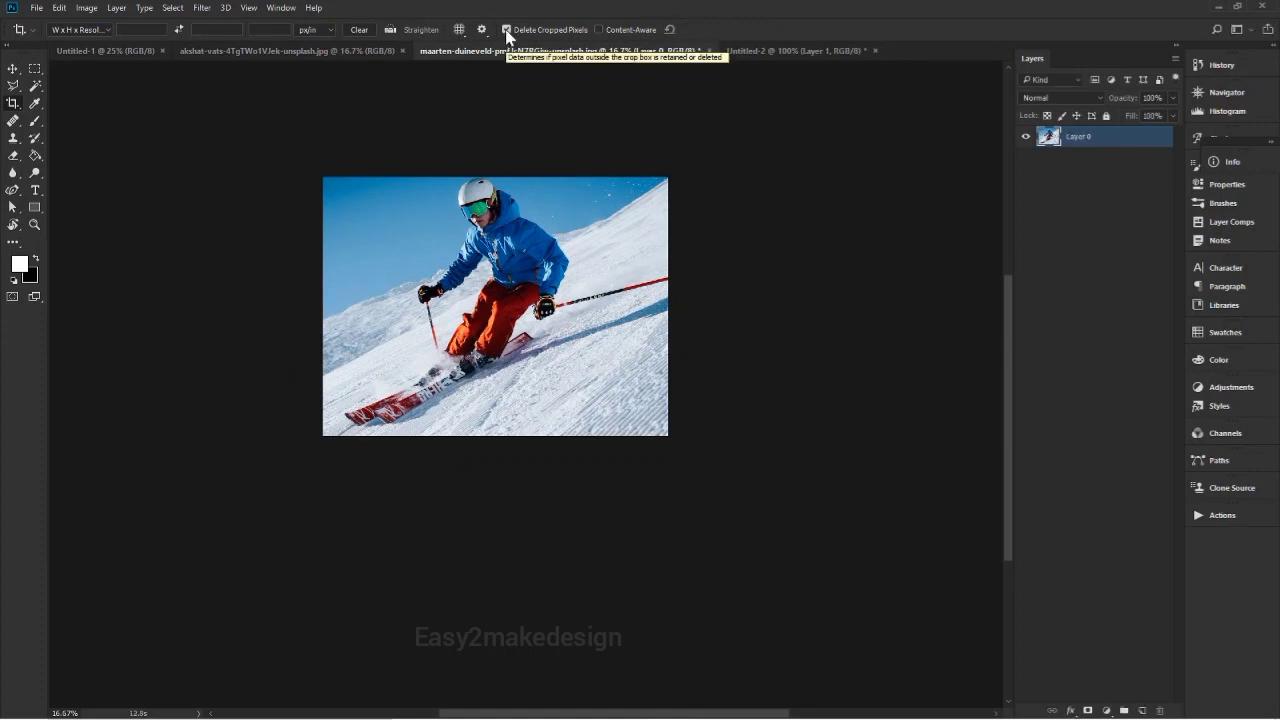
Step: Turn off Delete Cropped Pixels and crop the photo to the skier's upper body
click(507, 29)
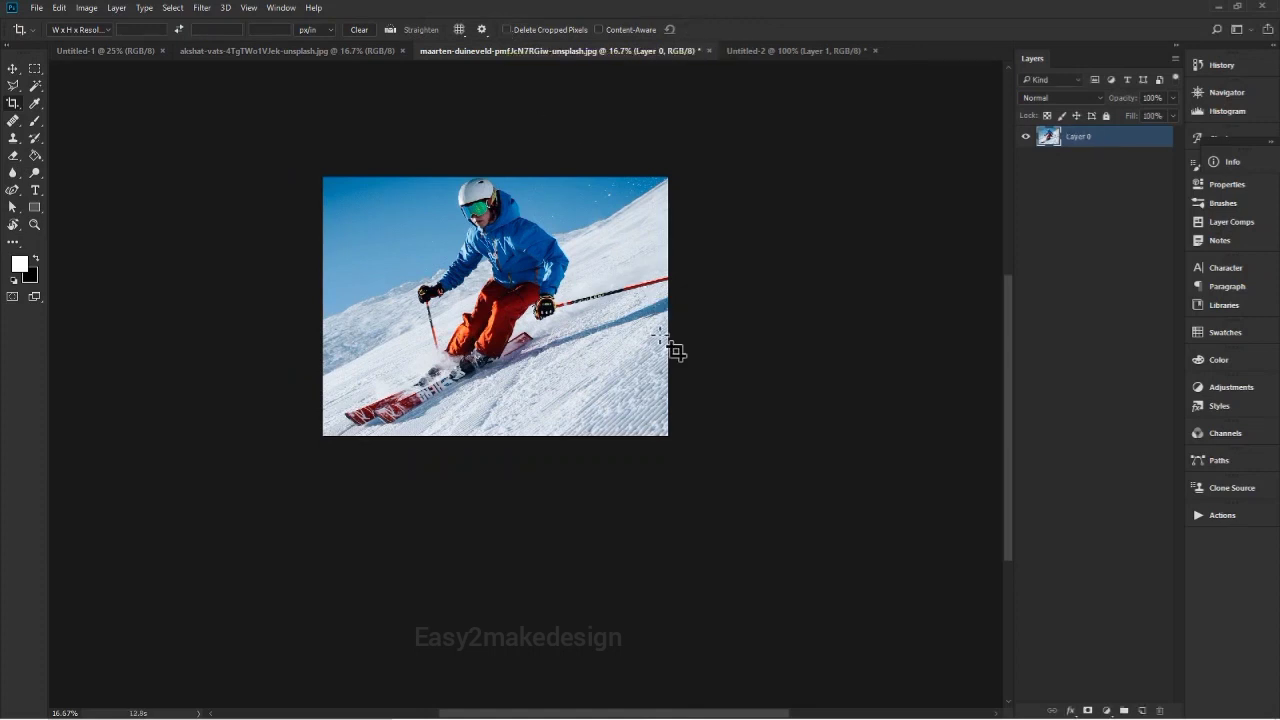
drag(631, 179, 320, 311)
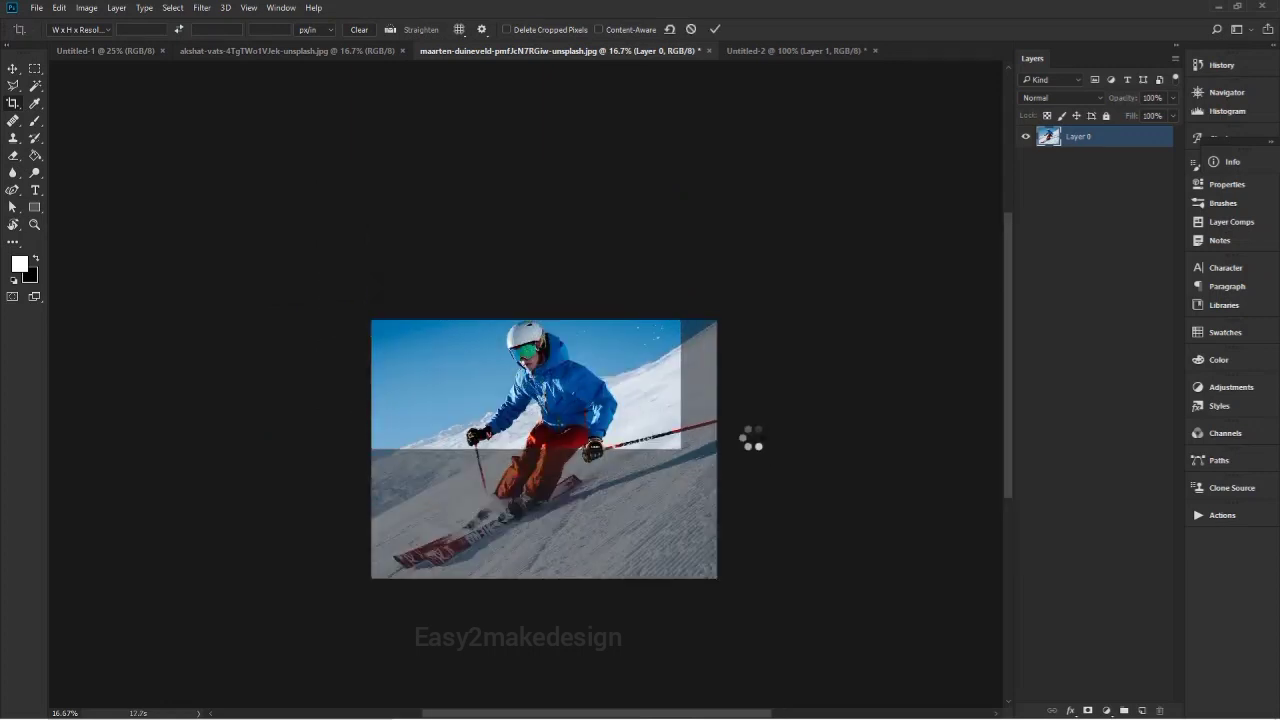
key(Return)
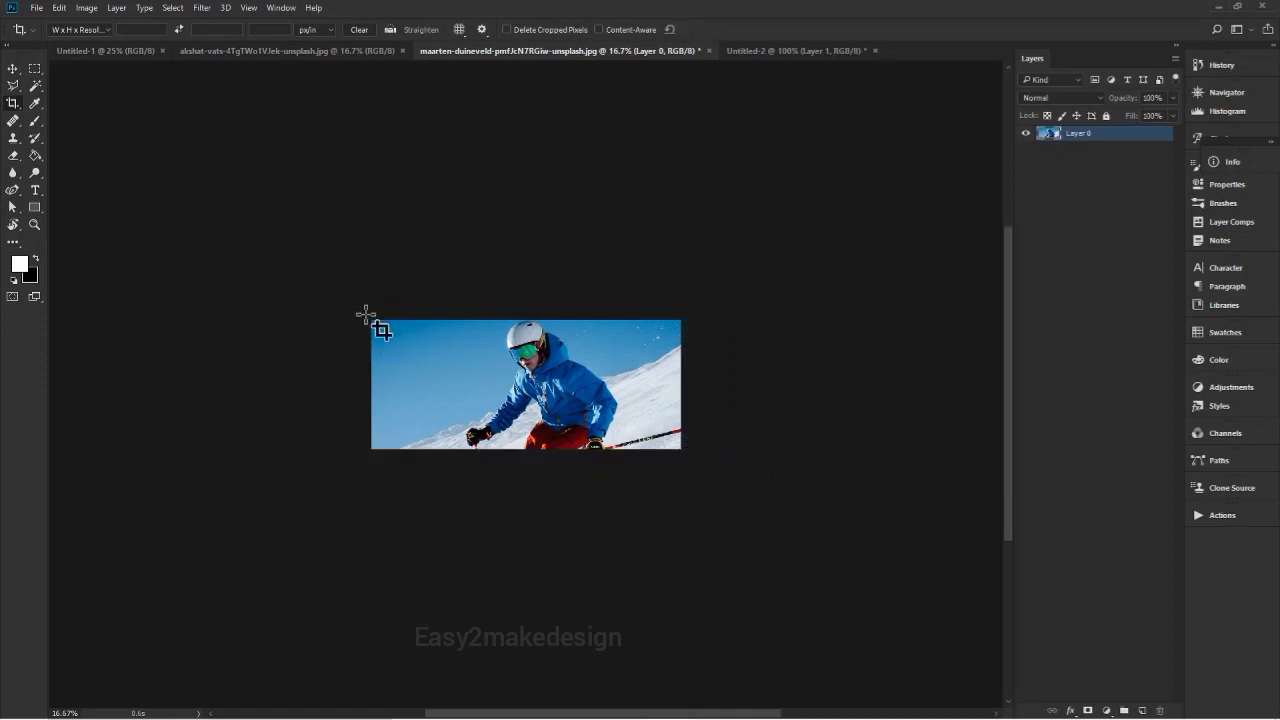
Step: Reopen the crop and extend its lower edge to bring the skis back into the frame
click(541, 459)
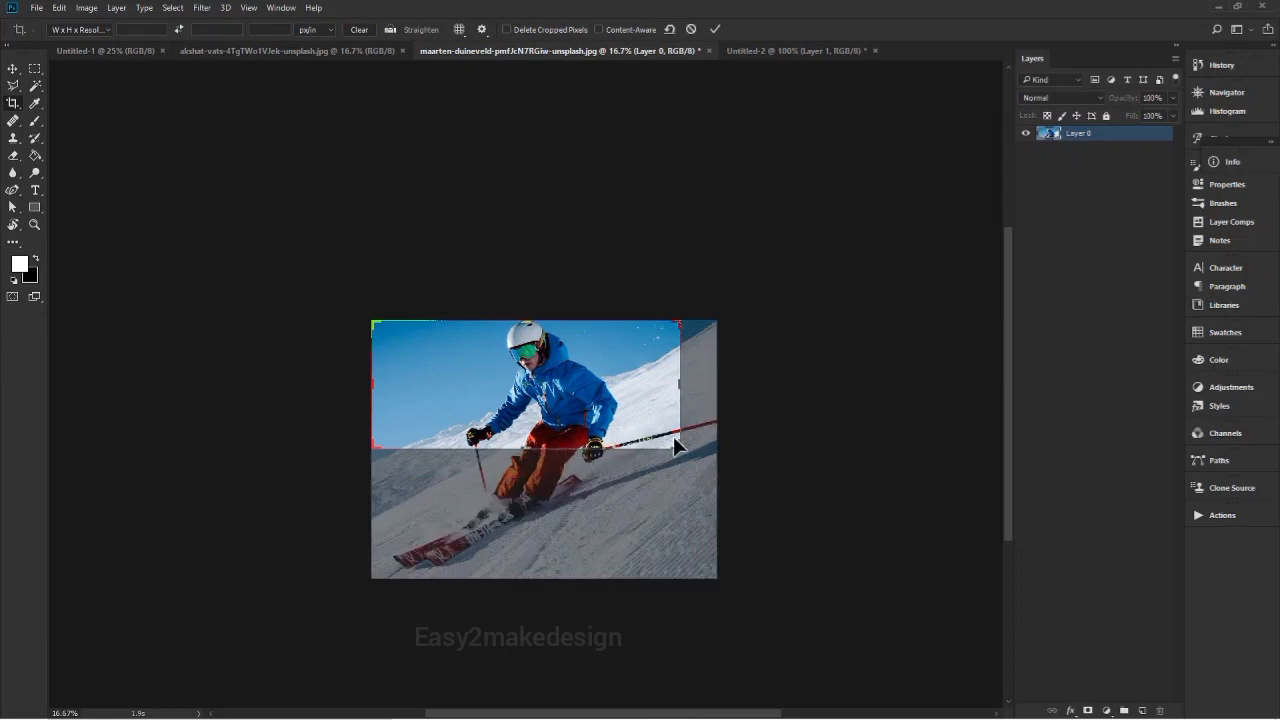
drag(530, 450, 527, 500)
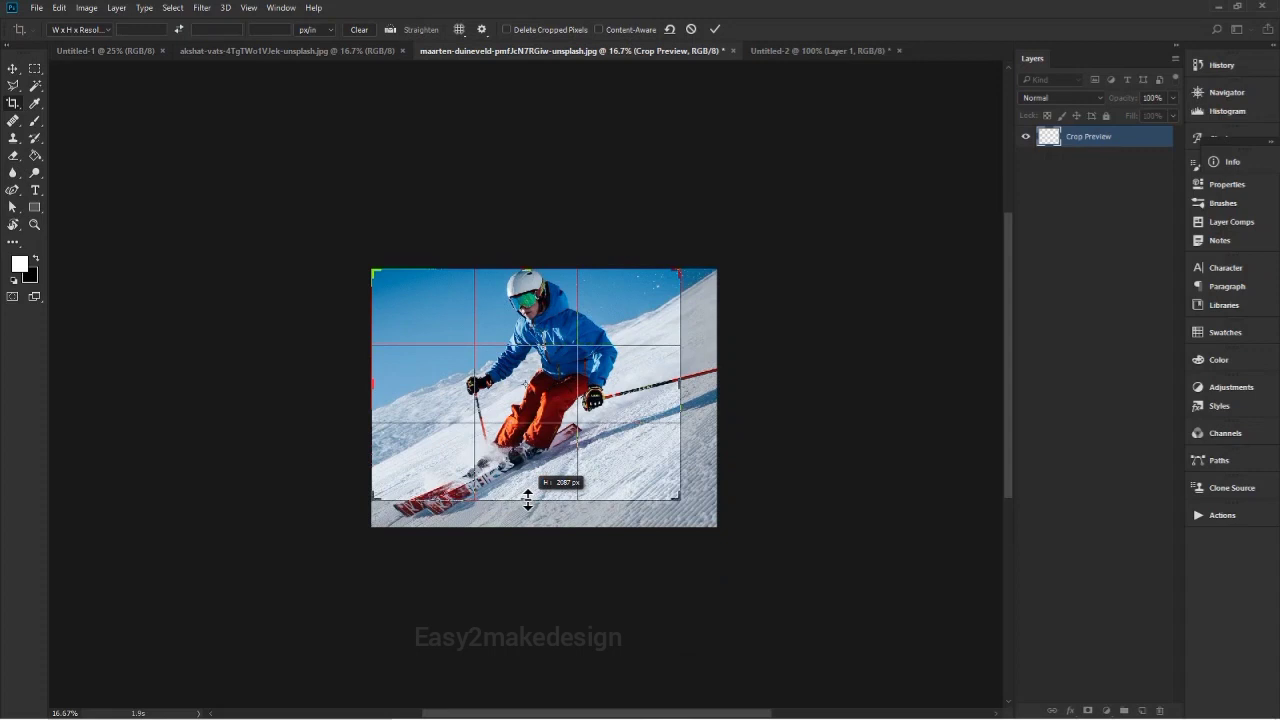
drag(530, 503, 530, 507)
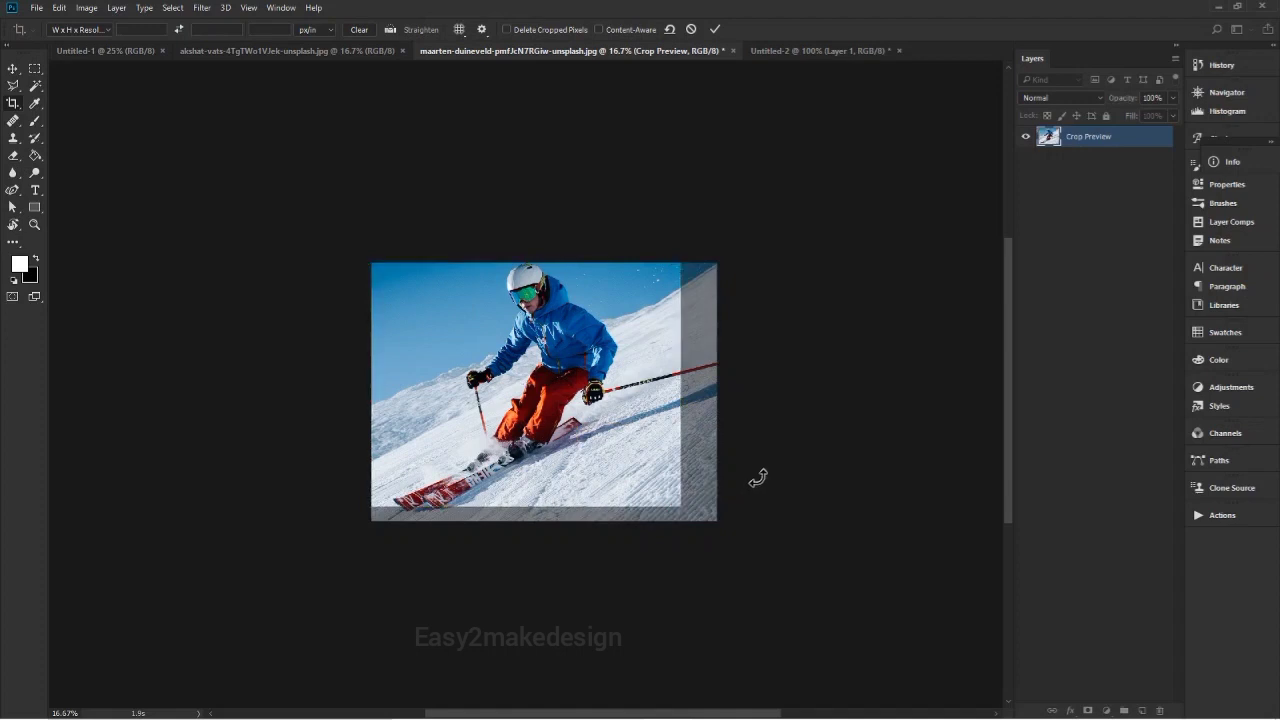
key(Escape)
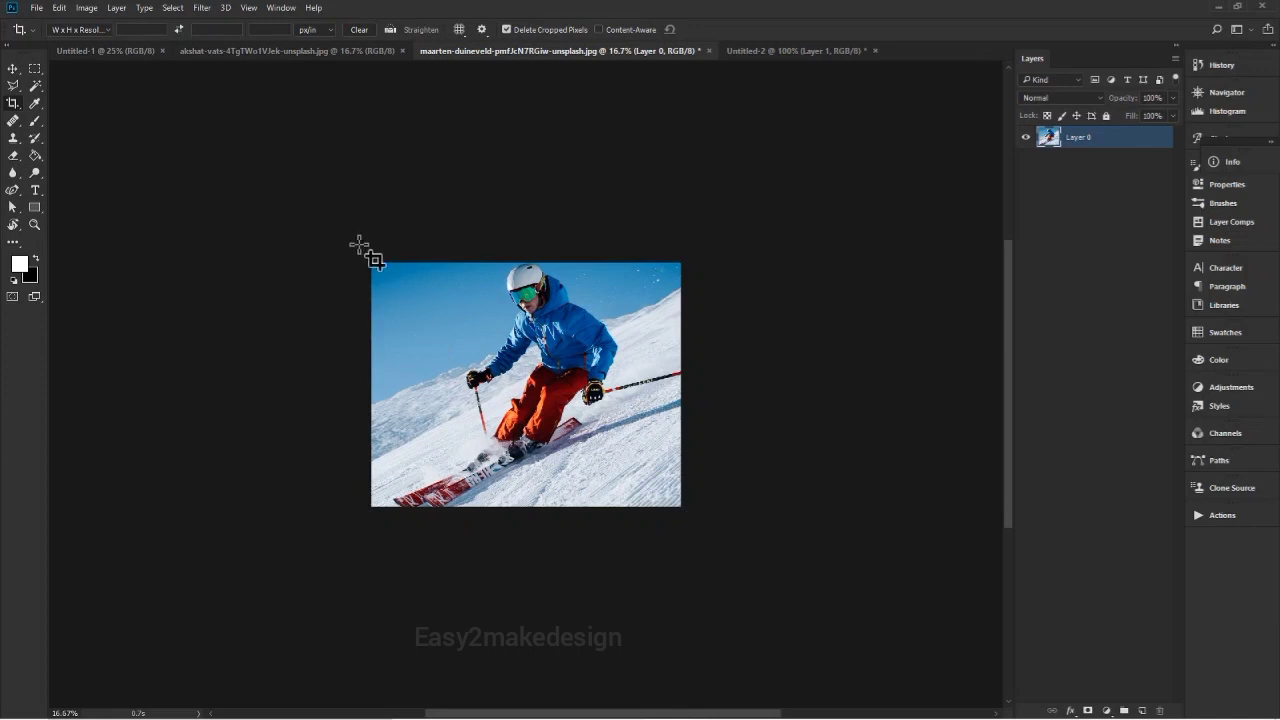
Step: Crop to the skier's upper body with Delete Cropped Pixels enabled, and extend the crop frame's lower edge well below the photo
click(433, 300)
drag(433, 300, 703, 418)
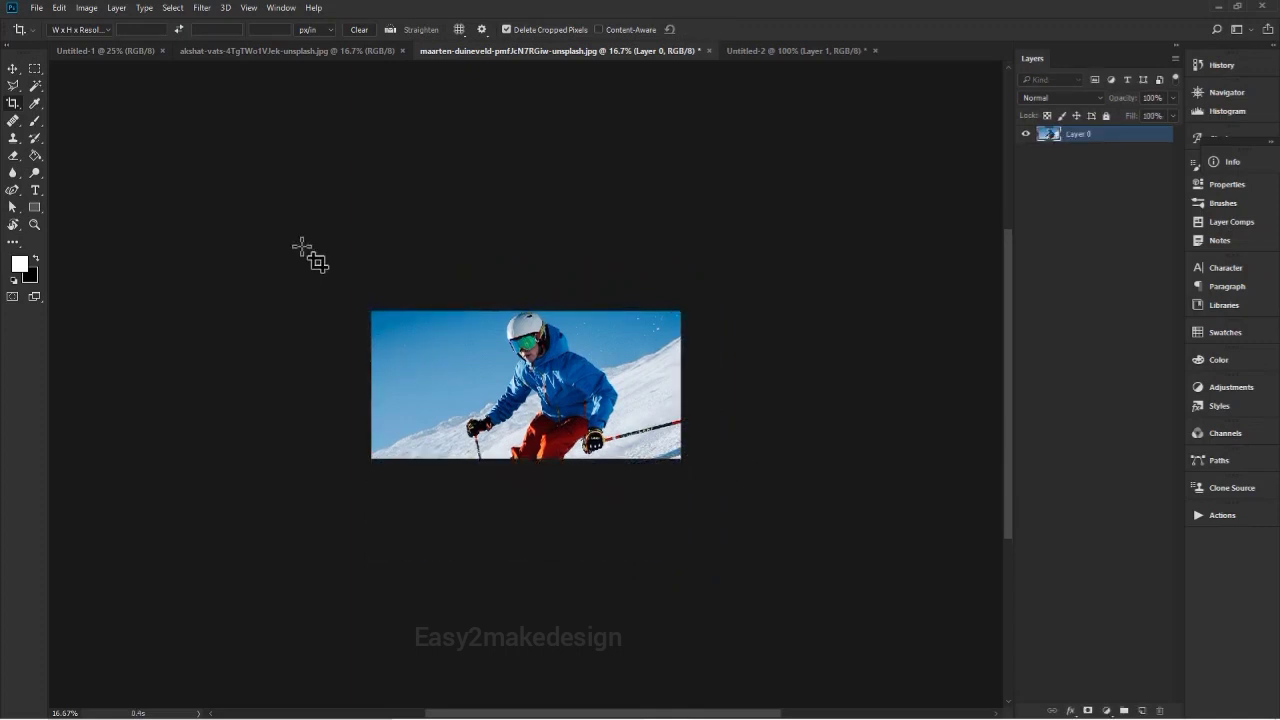
click(532, 458)
click(524, 458)
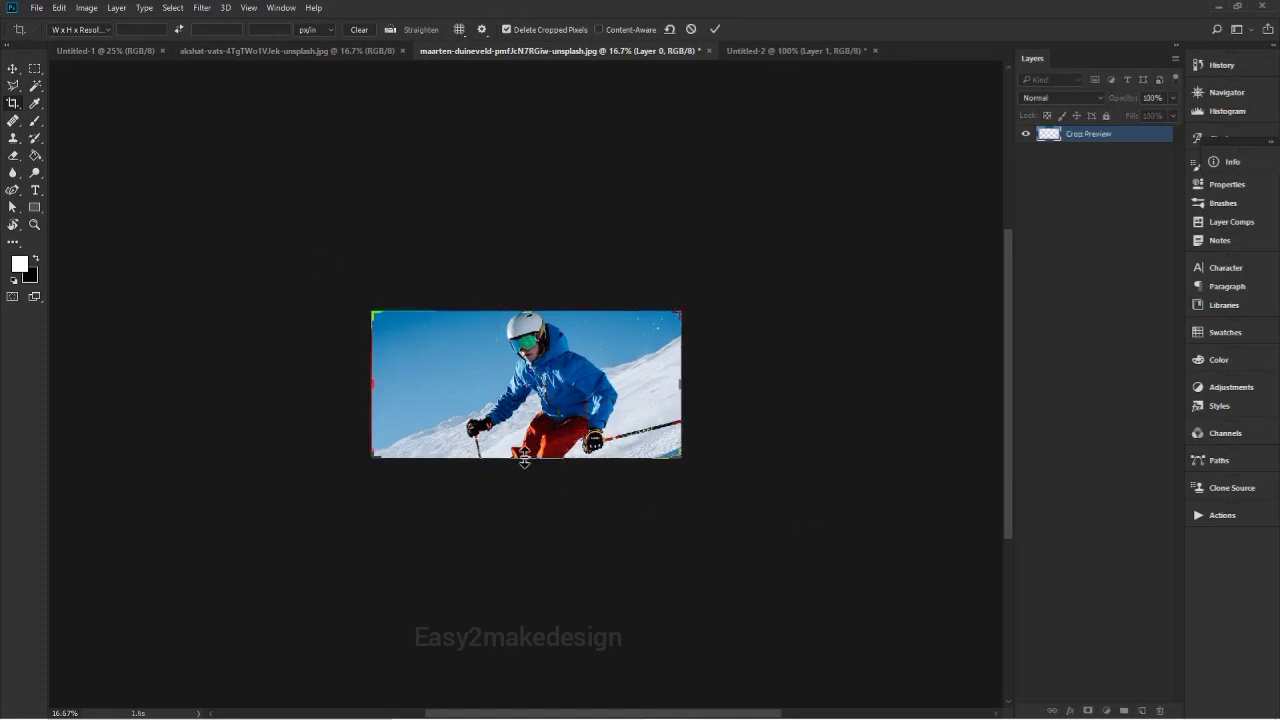
drag(522, 463, 519, 526)
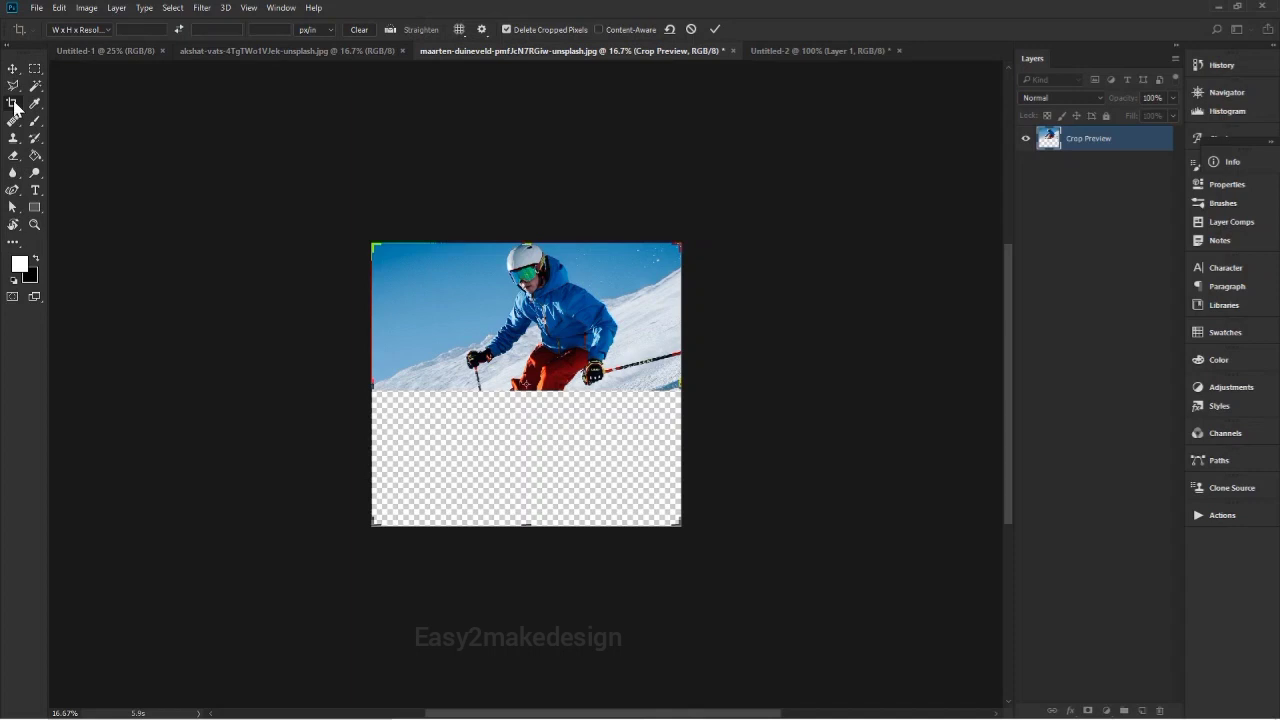
Step: Apply the skier crop with Delete Cropped Pixels turned off, and switch to the Untitled-2 sunset skyline document
click(506, 29)
click(716, 30)
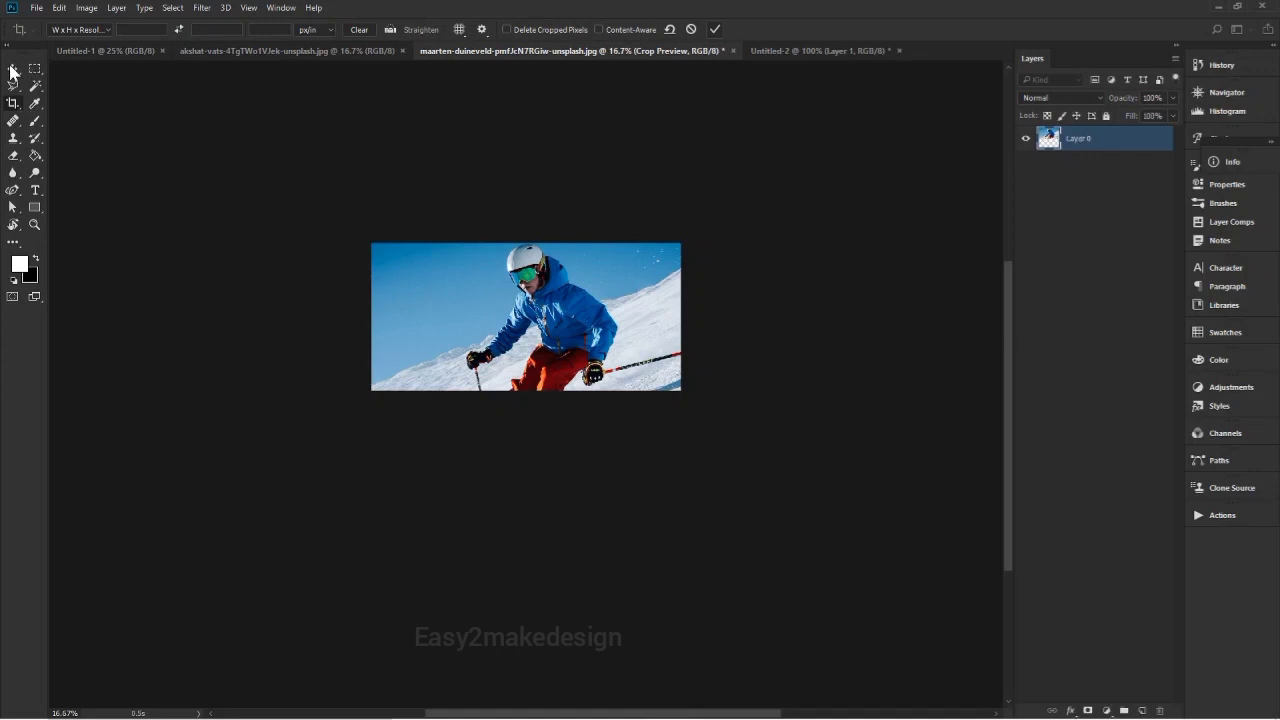
key(ctrl+Tab)
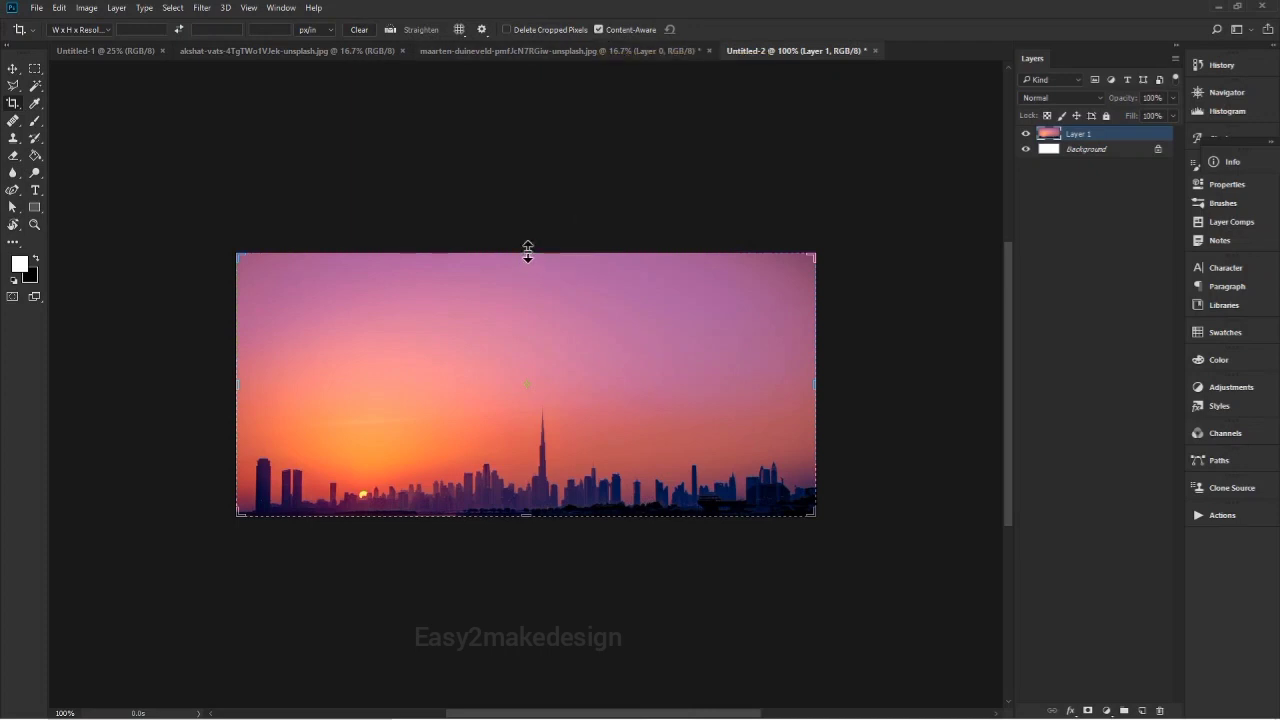
Step: Extend the skyline image upward to a height of about 530 px with a Content-Aware crop
drag(528, 250, 550, 215)
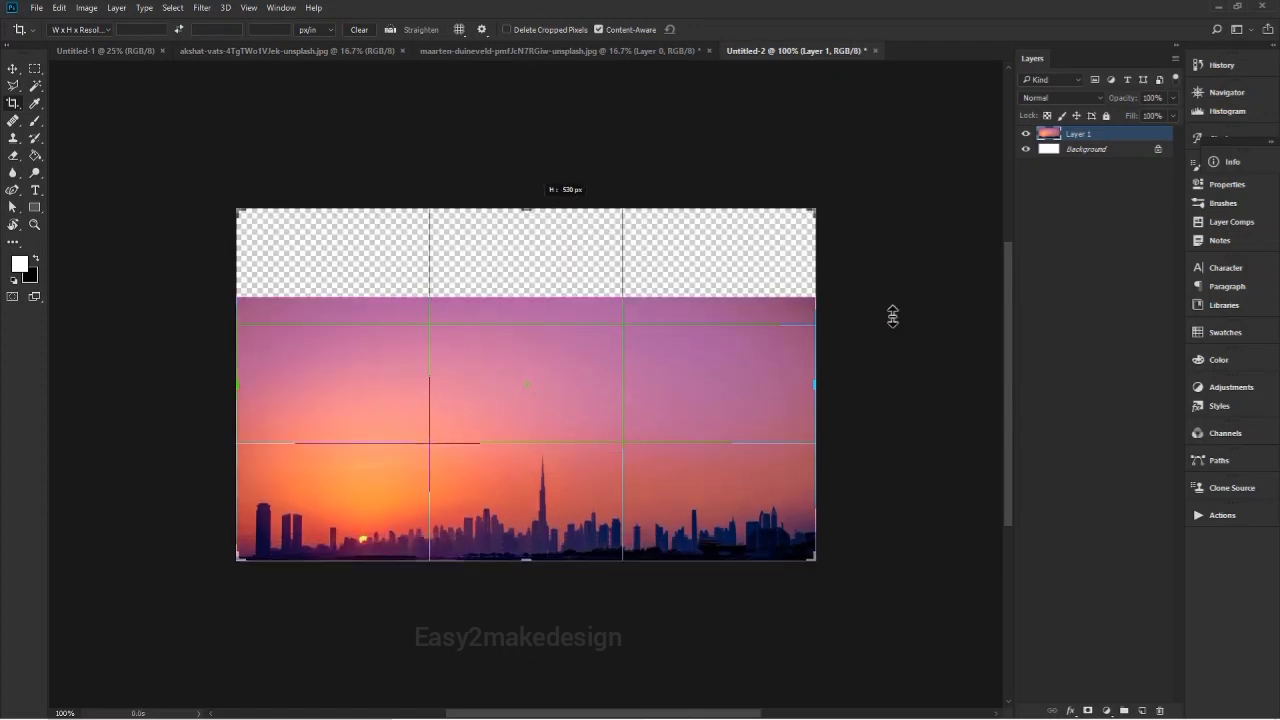
click(715, 31)
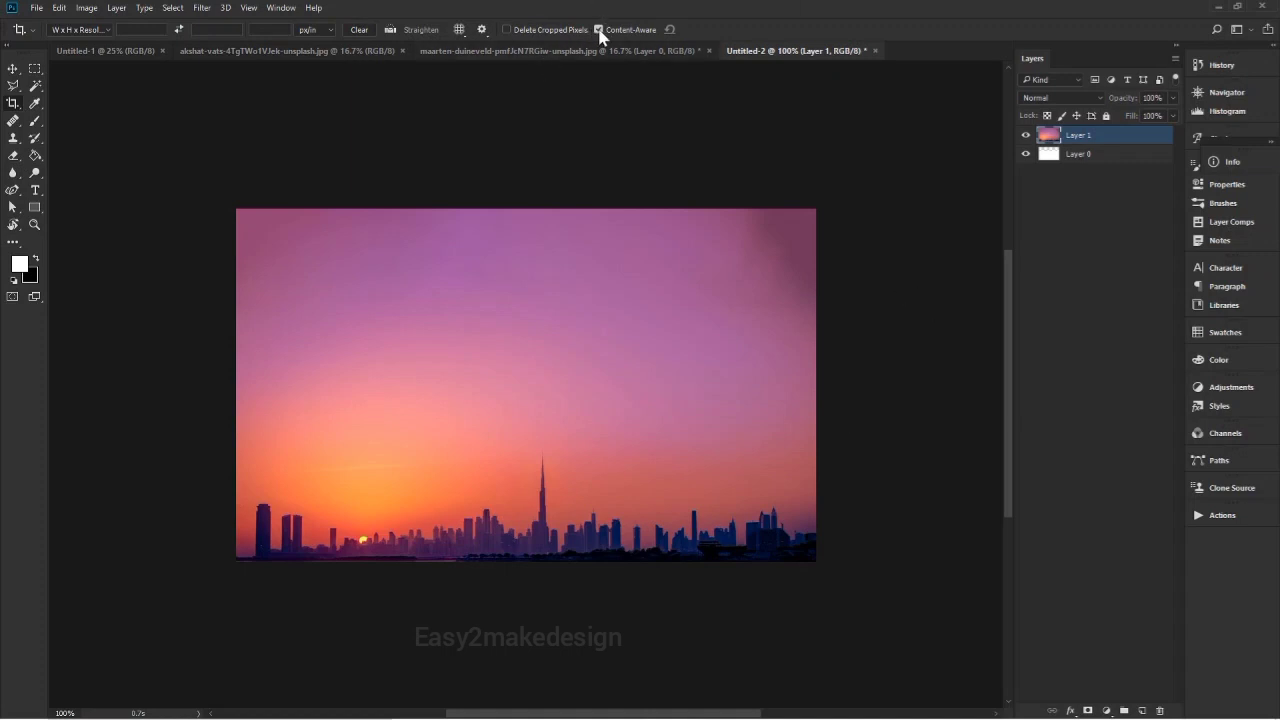
Step: Turn off Content-Aware and extend the skyline image upward again to a height of about 572 px
drag(206, 217, 990, 688)
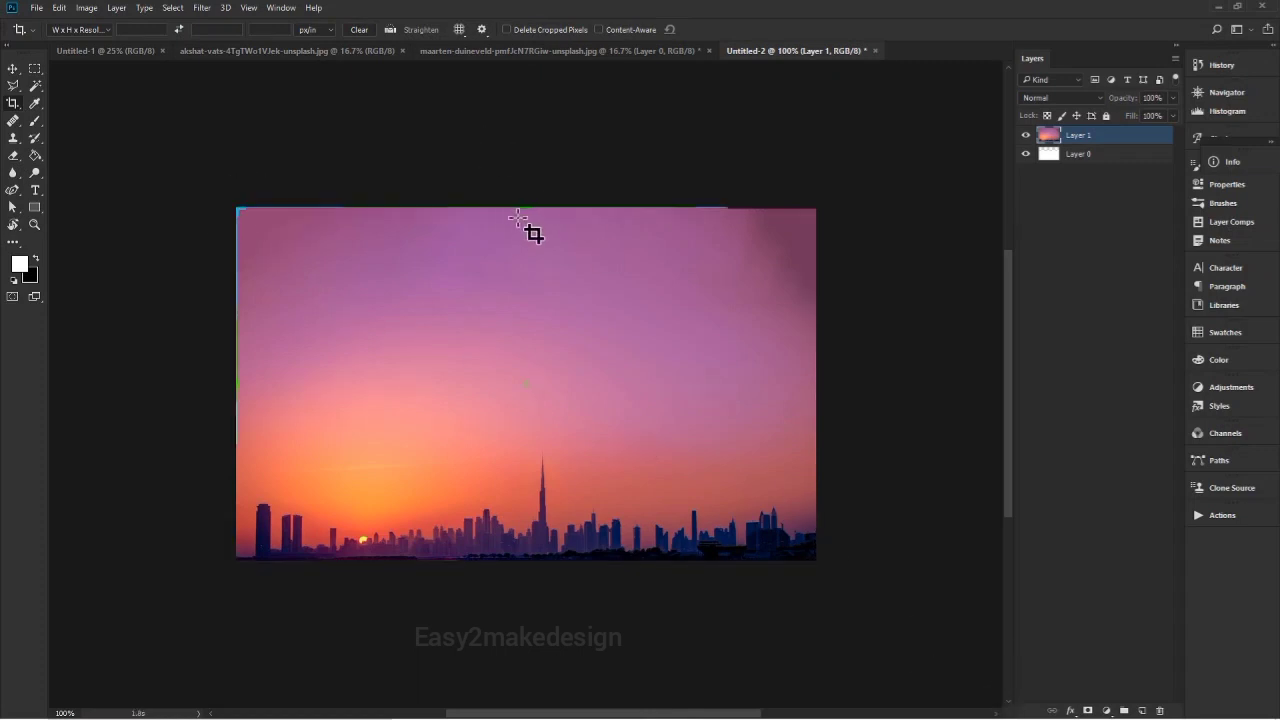
drag(525, 208, 526, 193)
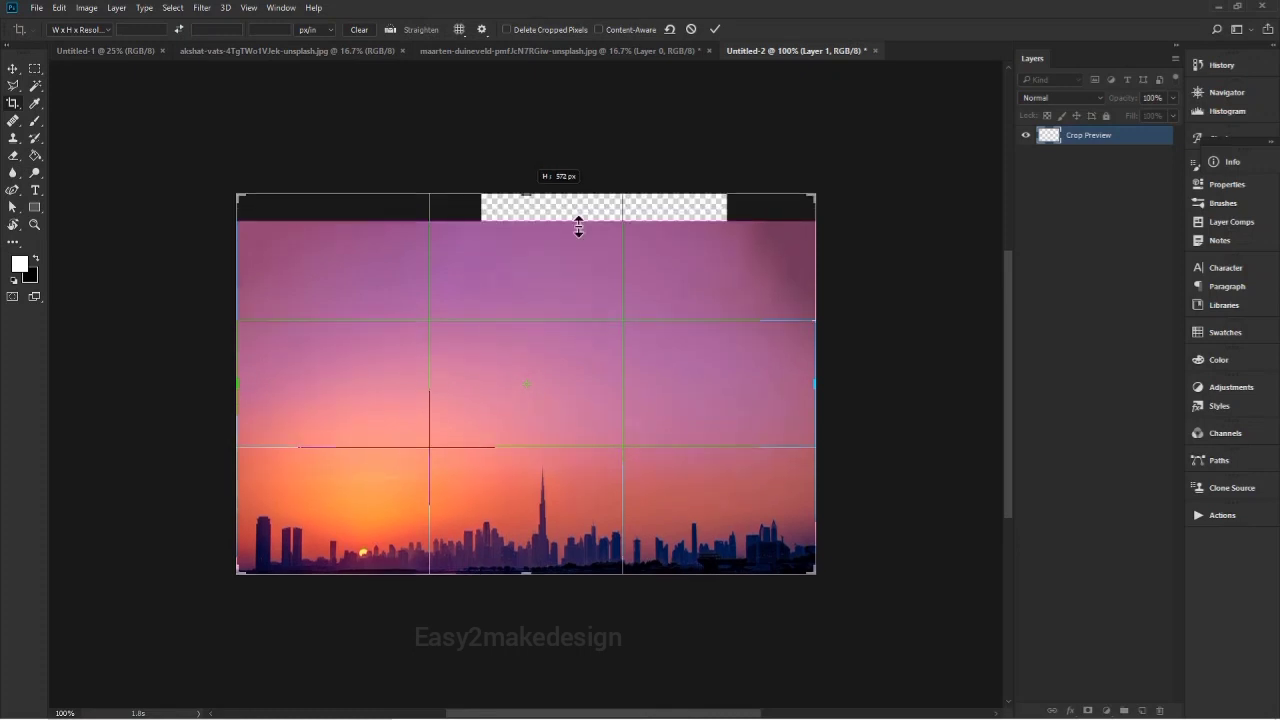
click(715, 30)
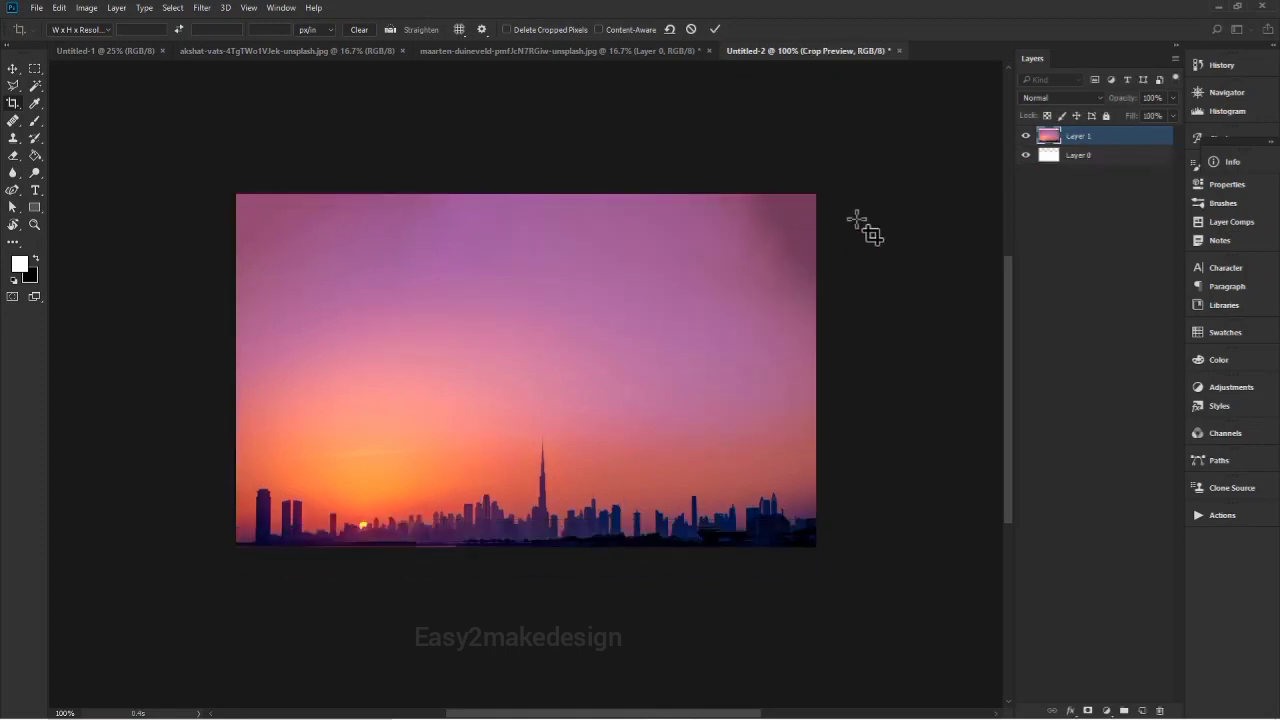
key(Return)
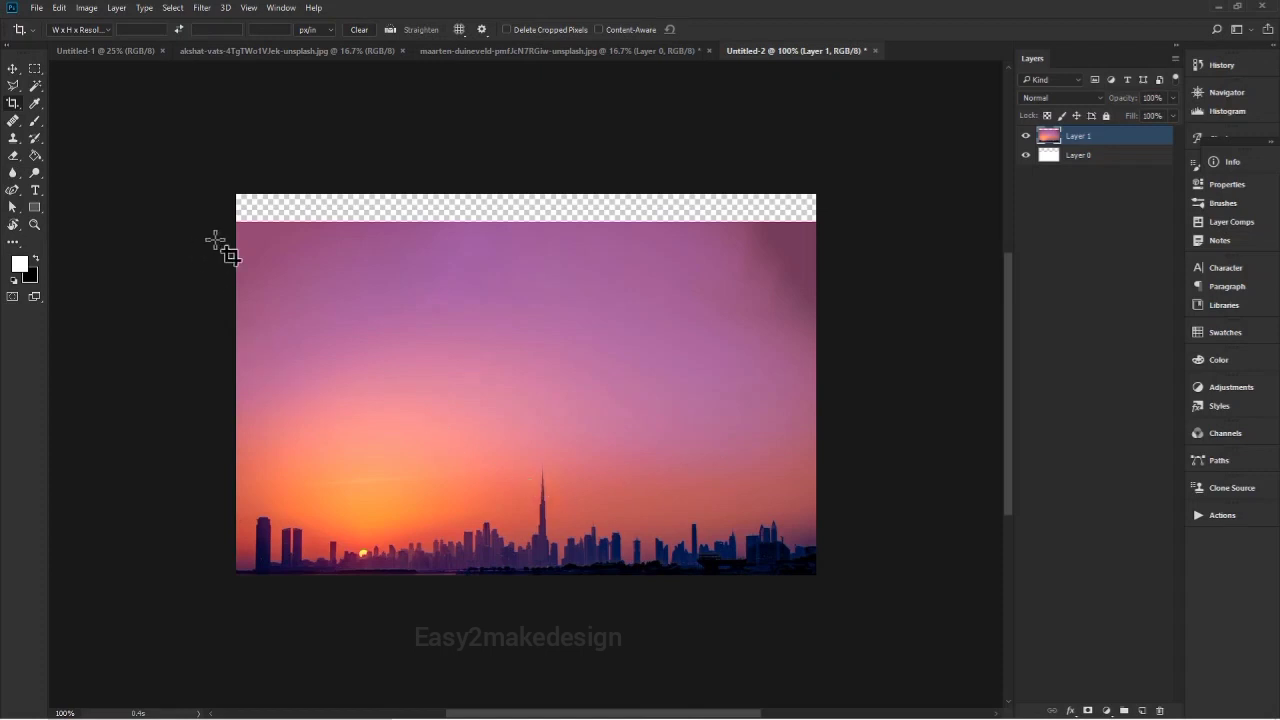
Step: Undo both upward crop extensions of the skyline image
key(ctrl+z)
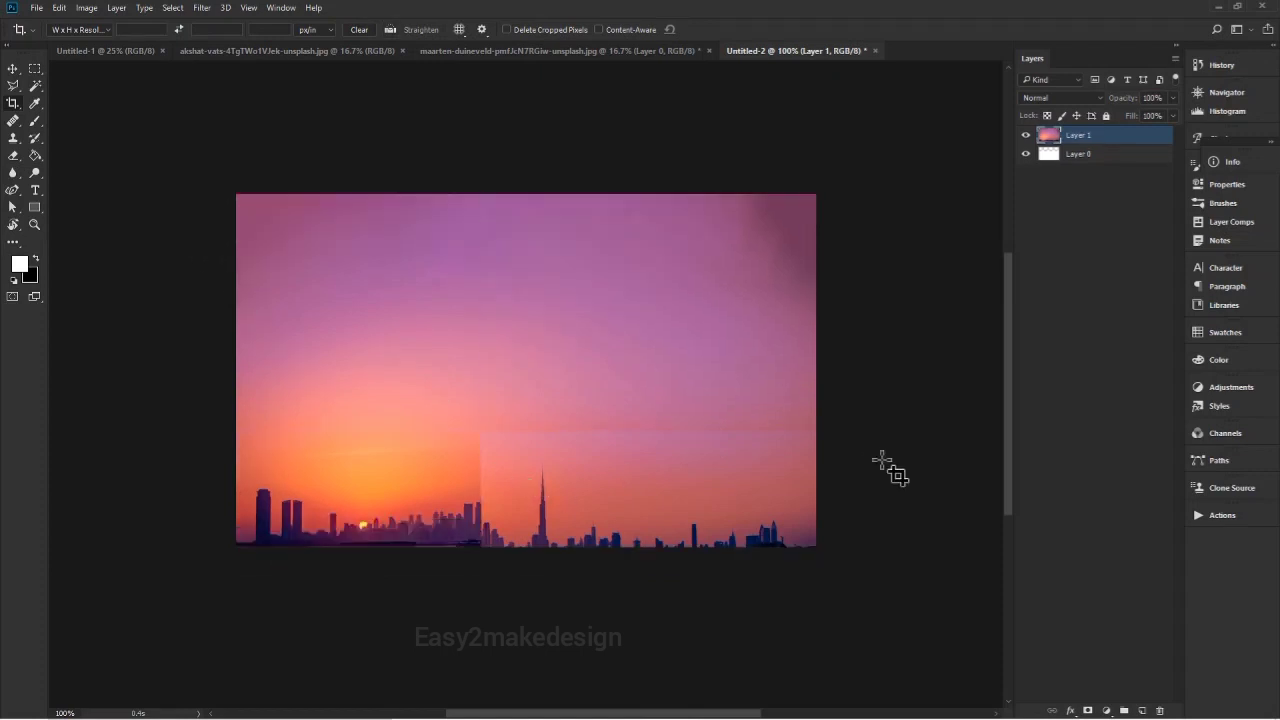
key(ctrl)
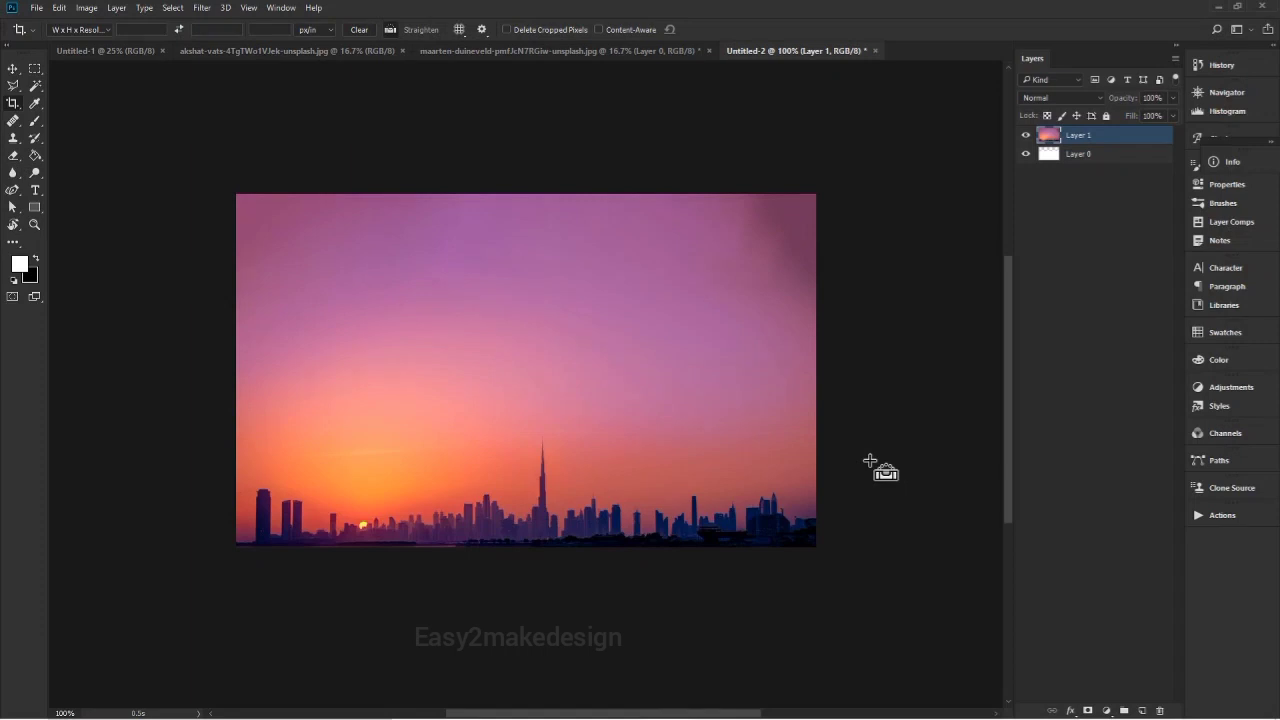
key(ctrl+z)
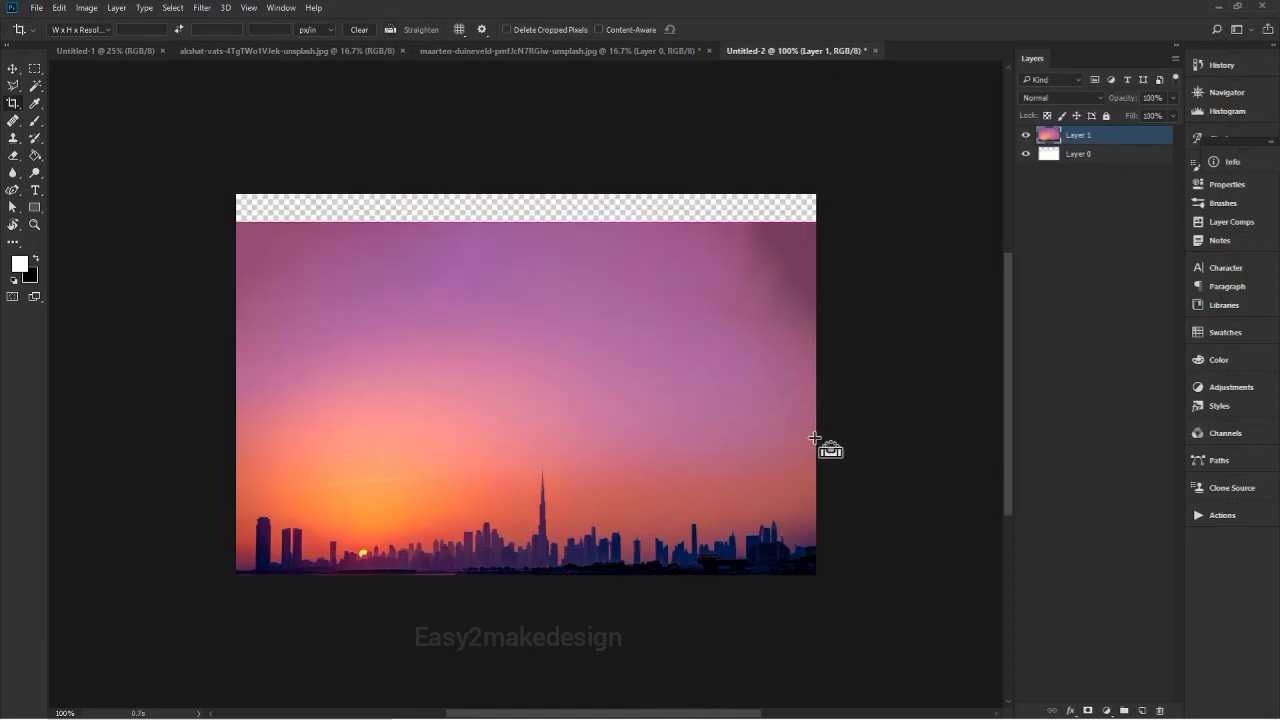
key(ctrl+z)
key(ctrl+z)
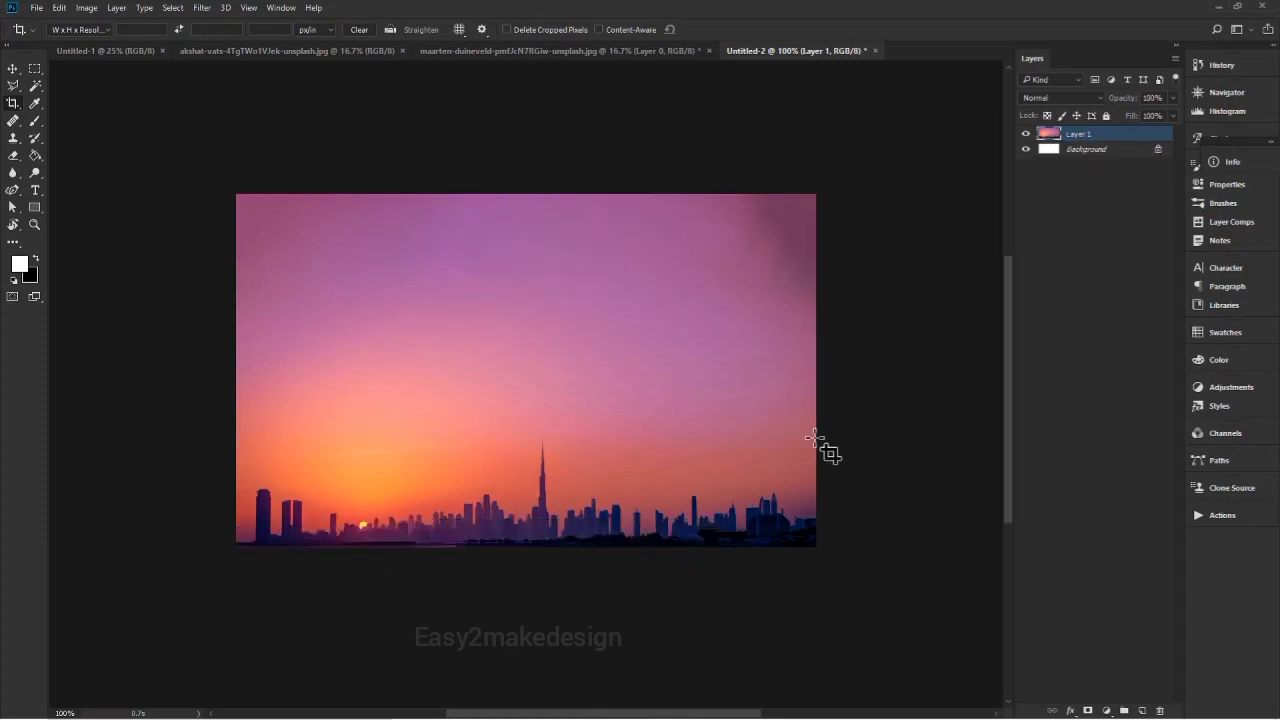
key(ctrl+z)
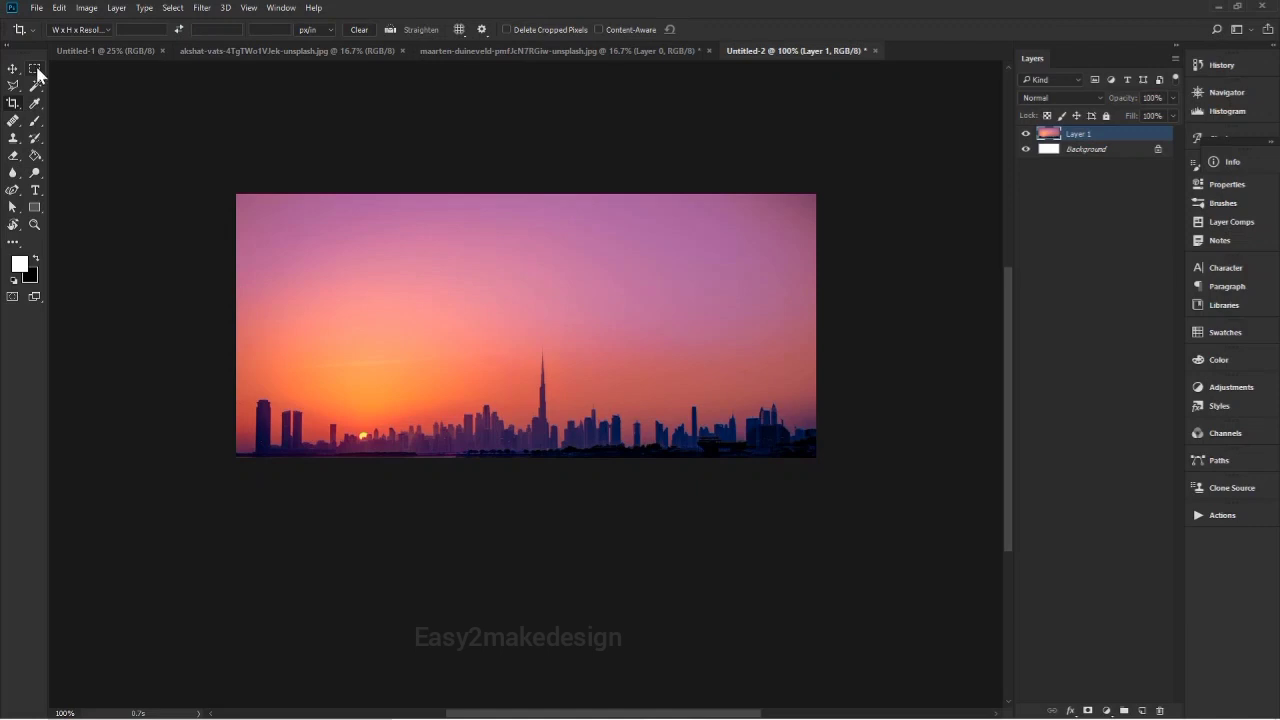
key(m)
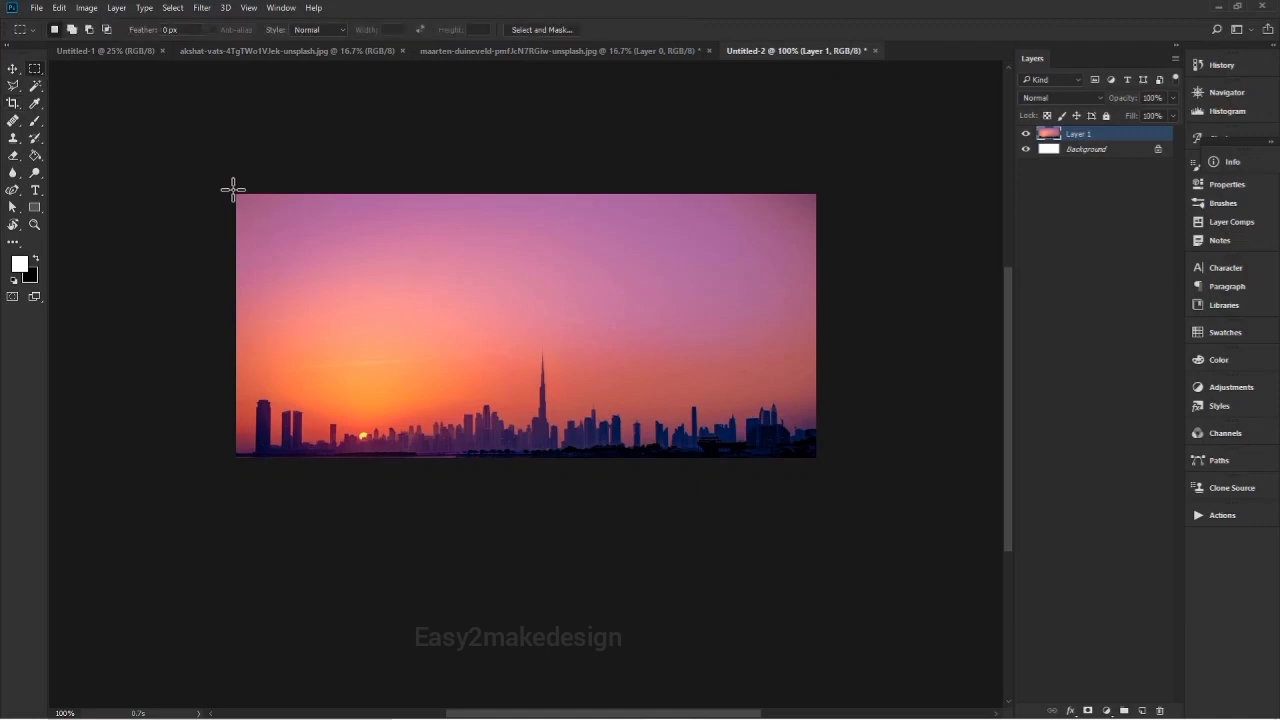
click(12, 103)
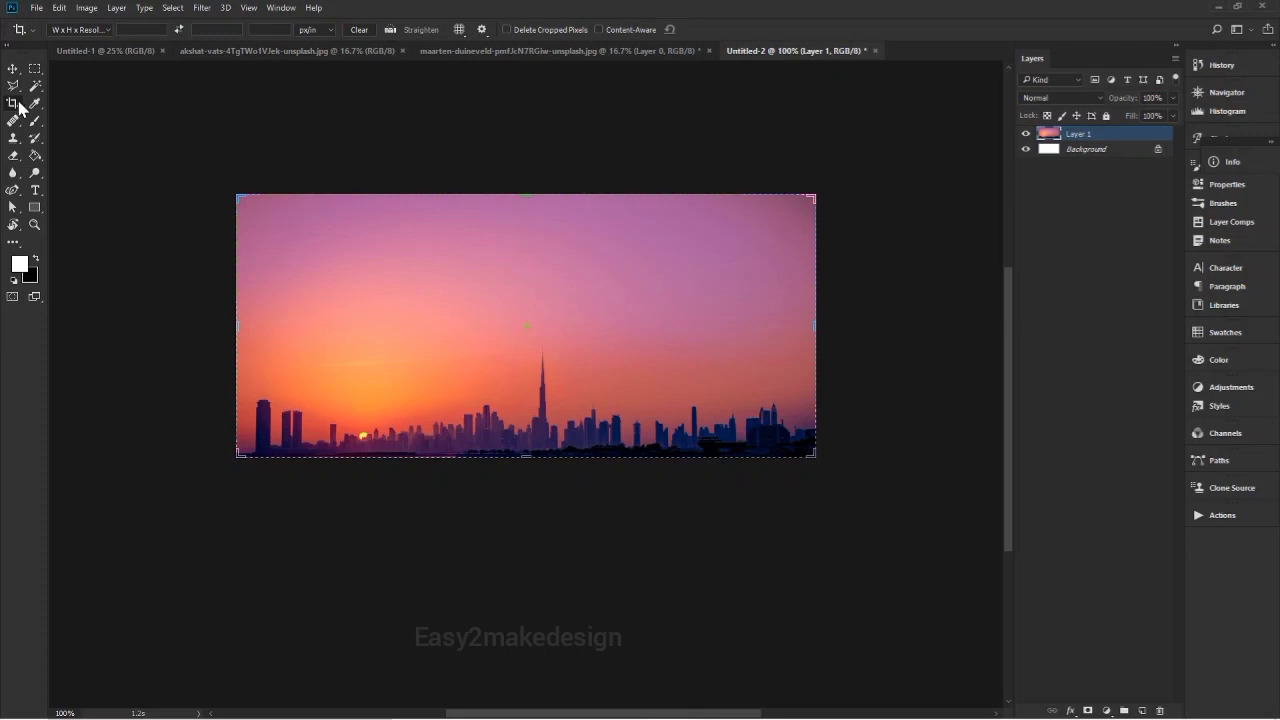
Step: Enlarge the canvas height by 100 pixels relative to the current size, anchored at the top centre with a white extension colour
click(86, 10)
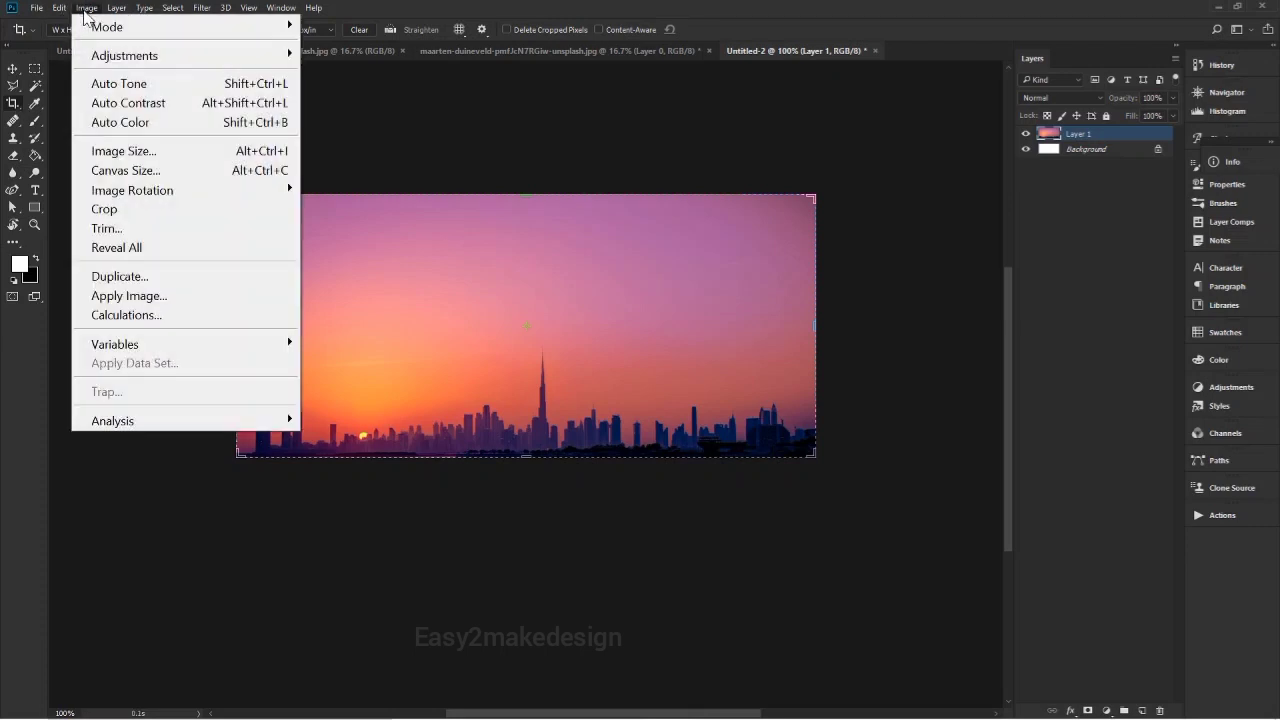
click(134, 172)
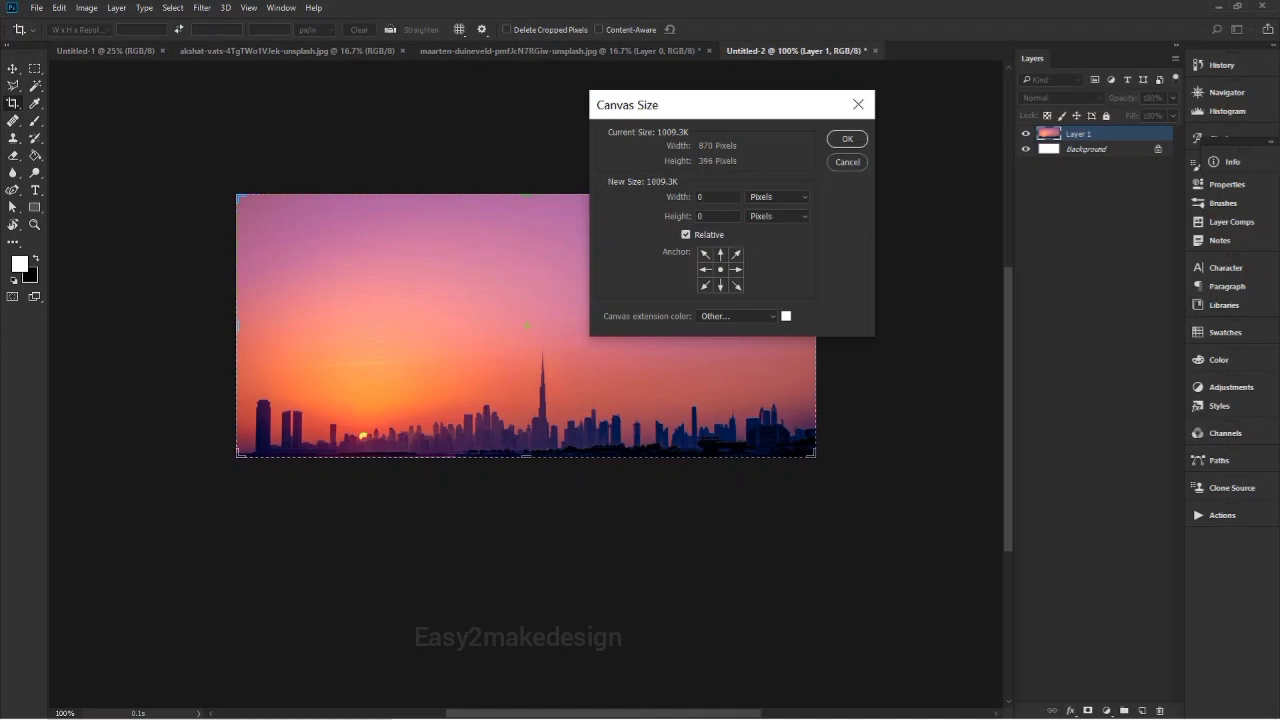
key(ctrl+z)
text(50)
double_click(701, 216)
key(shift+Tab)
text(0)
key(Tab)
text(501)
key(BackSpace)
key(BackSpace)
key(BackSpace)
text(1000)
key(BackSpace)
click(722, 256)
click(852, 143)
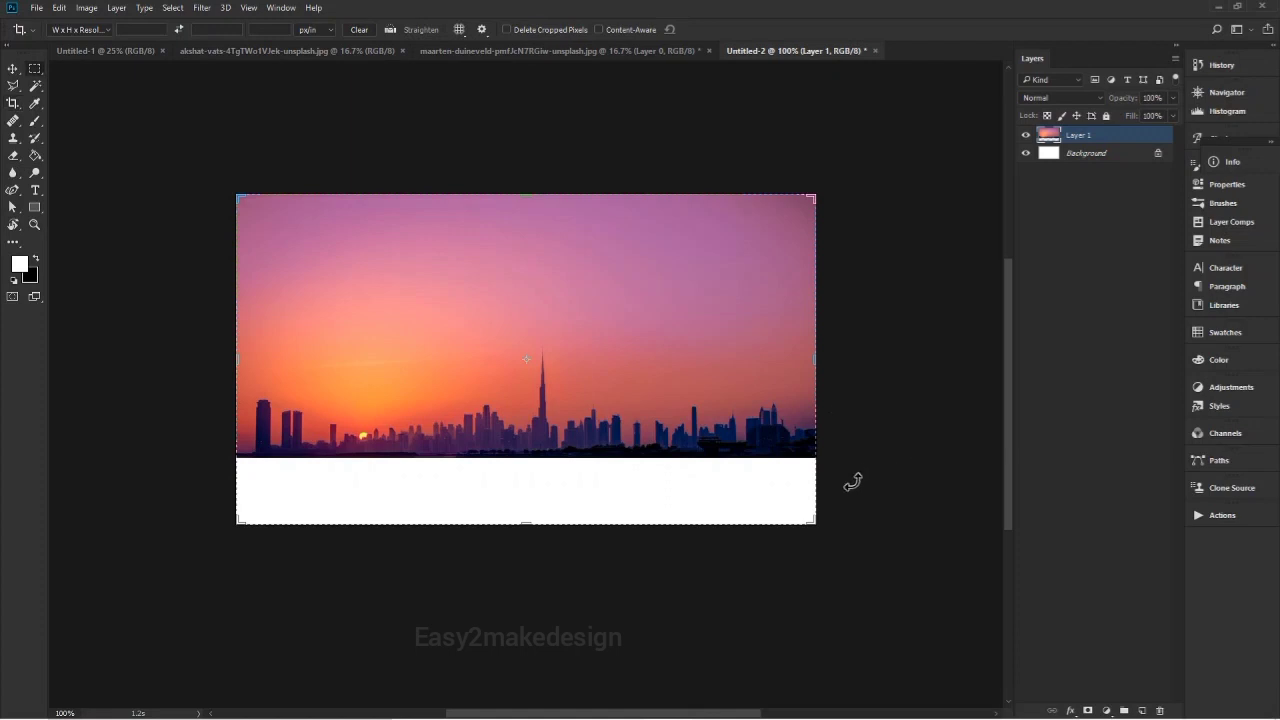
Step: Duplicate the skyline layer and flip the copy vertically with Free Transform
key(m)
click(12, 70)
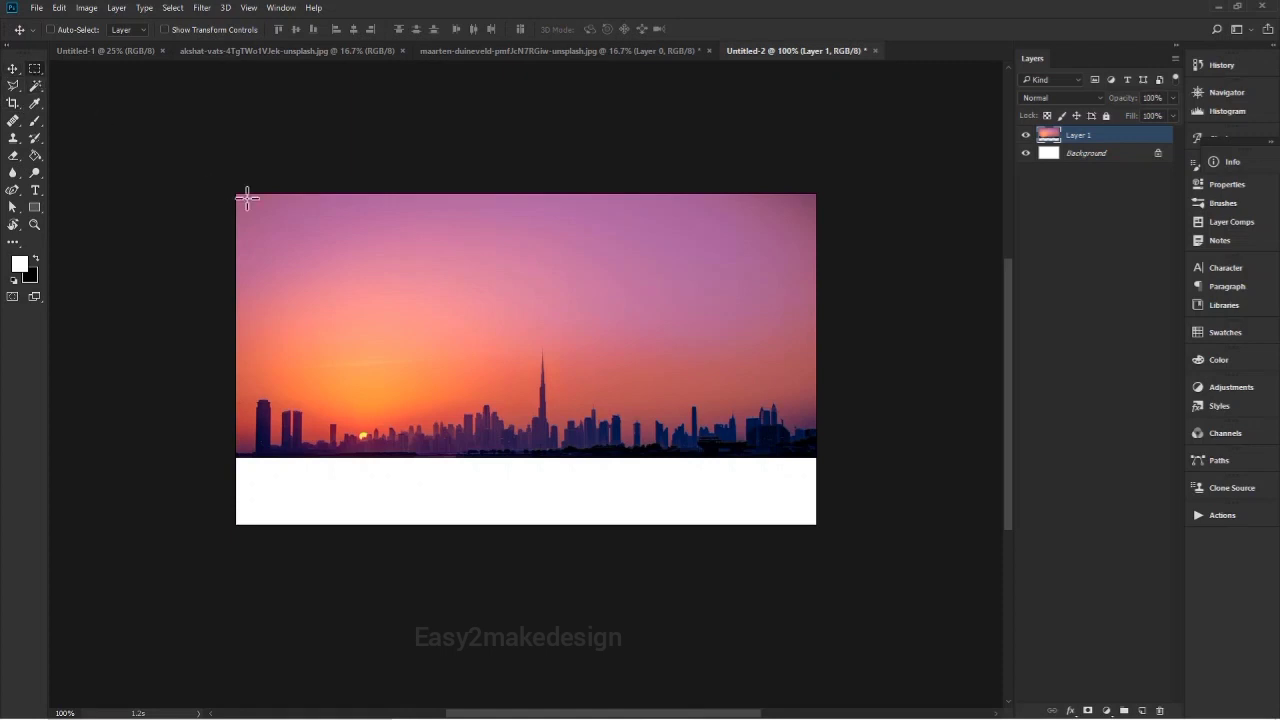
key(m)
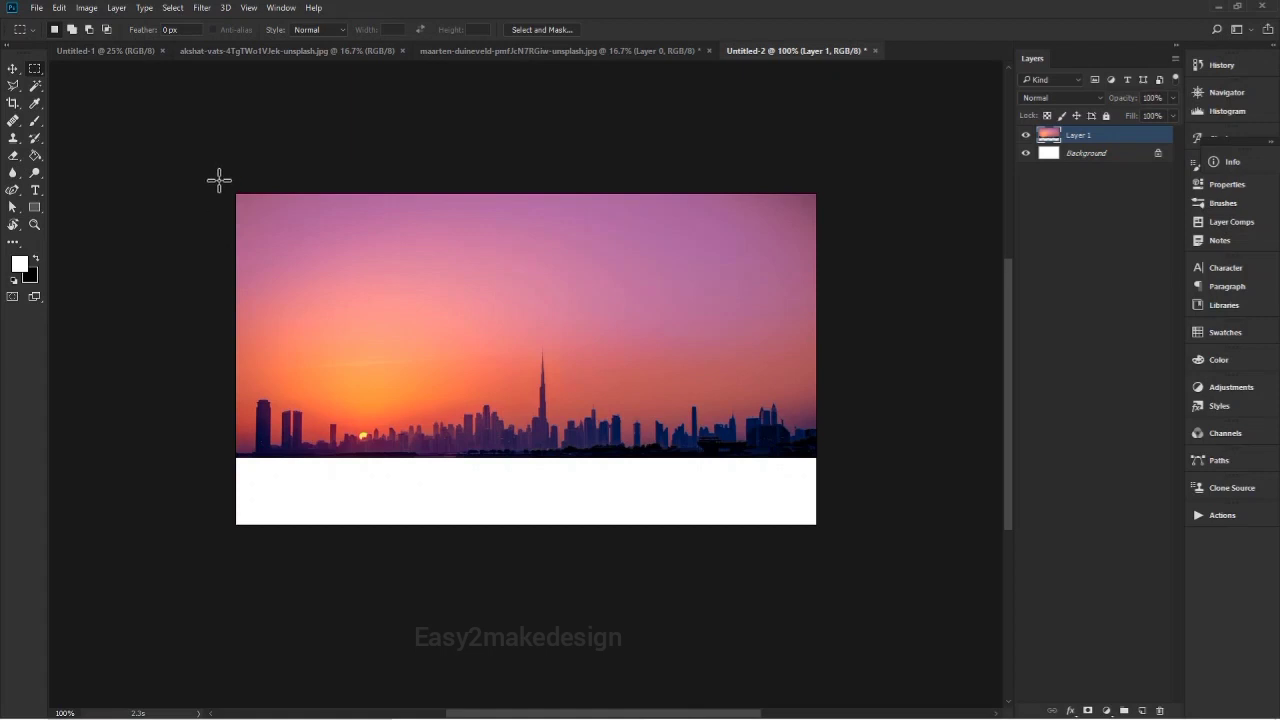
key(v)
scroll(851, 302, down, 1)
key(ctrl)
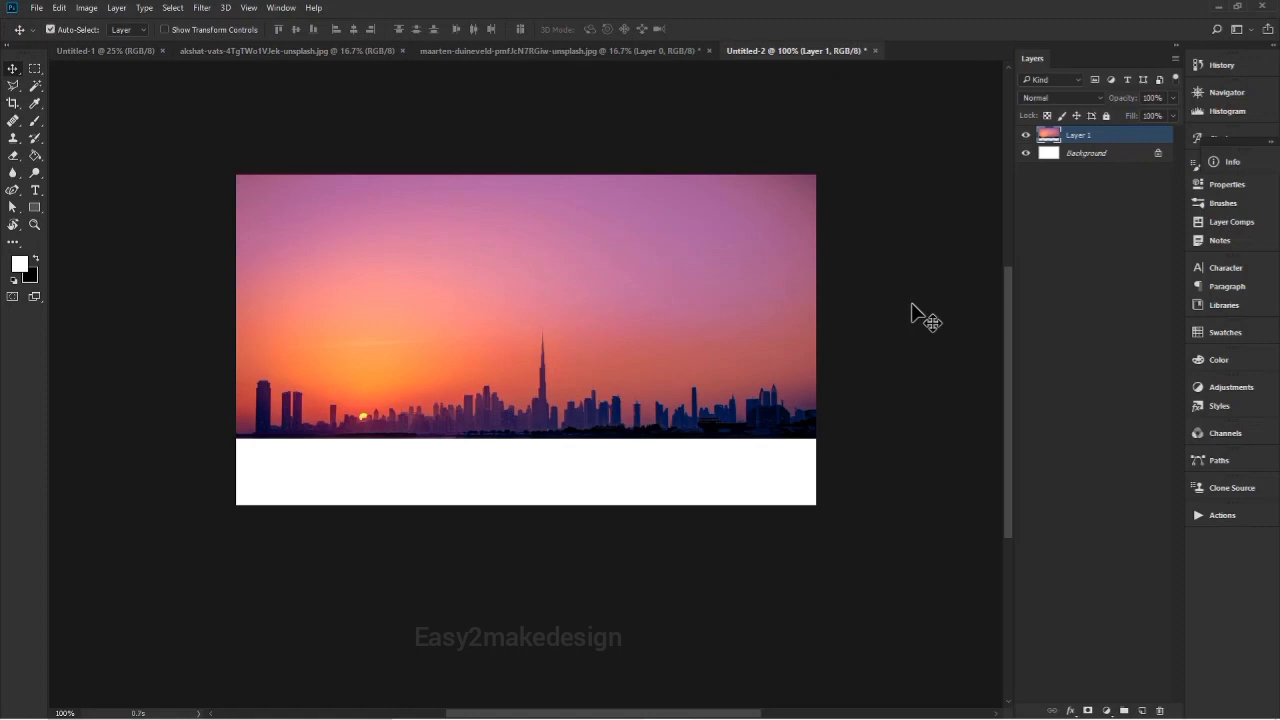
key(ctrl+j)
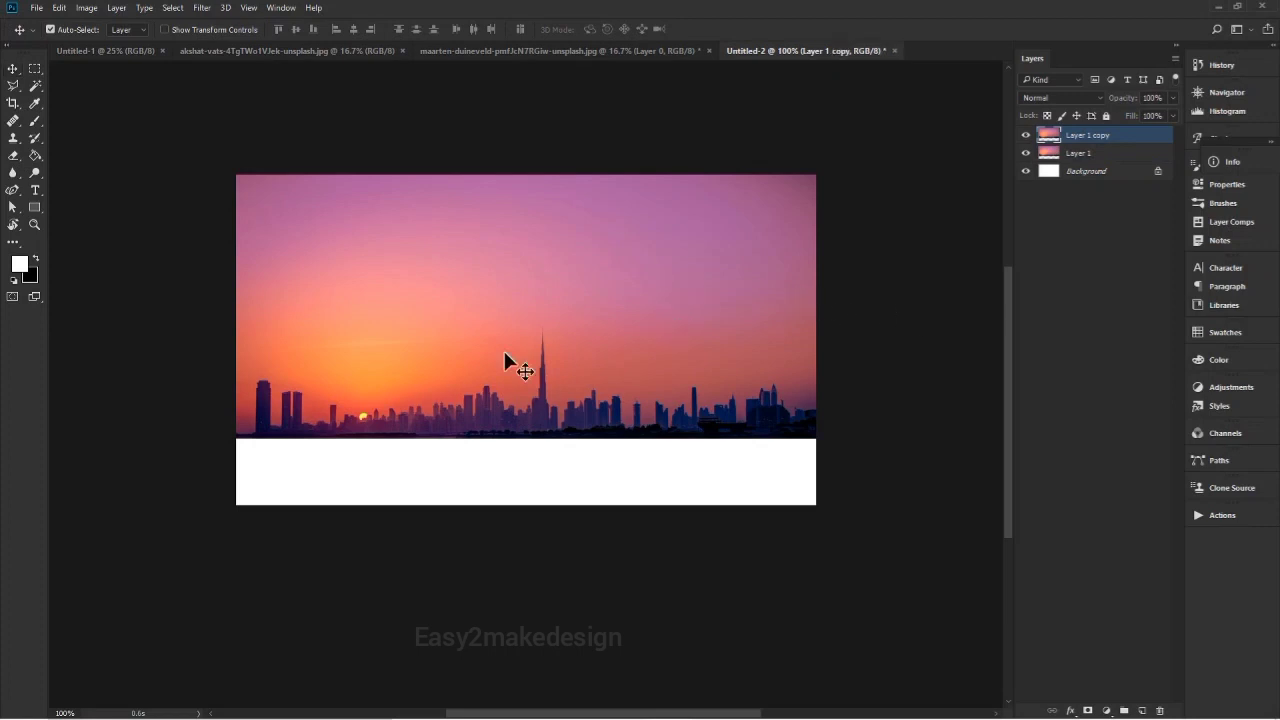
key(ctrl+t)
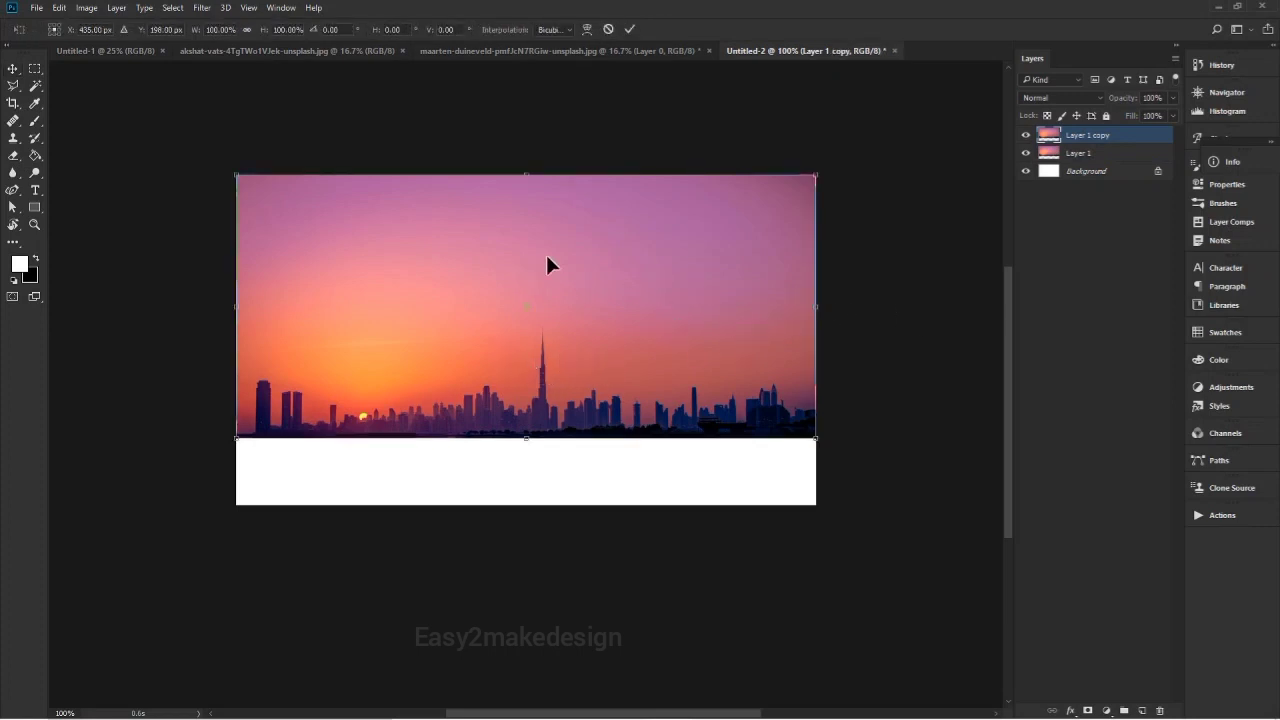
right_click(548, 257)
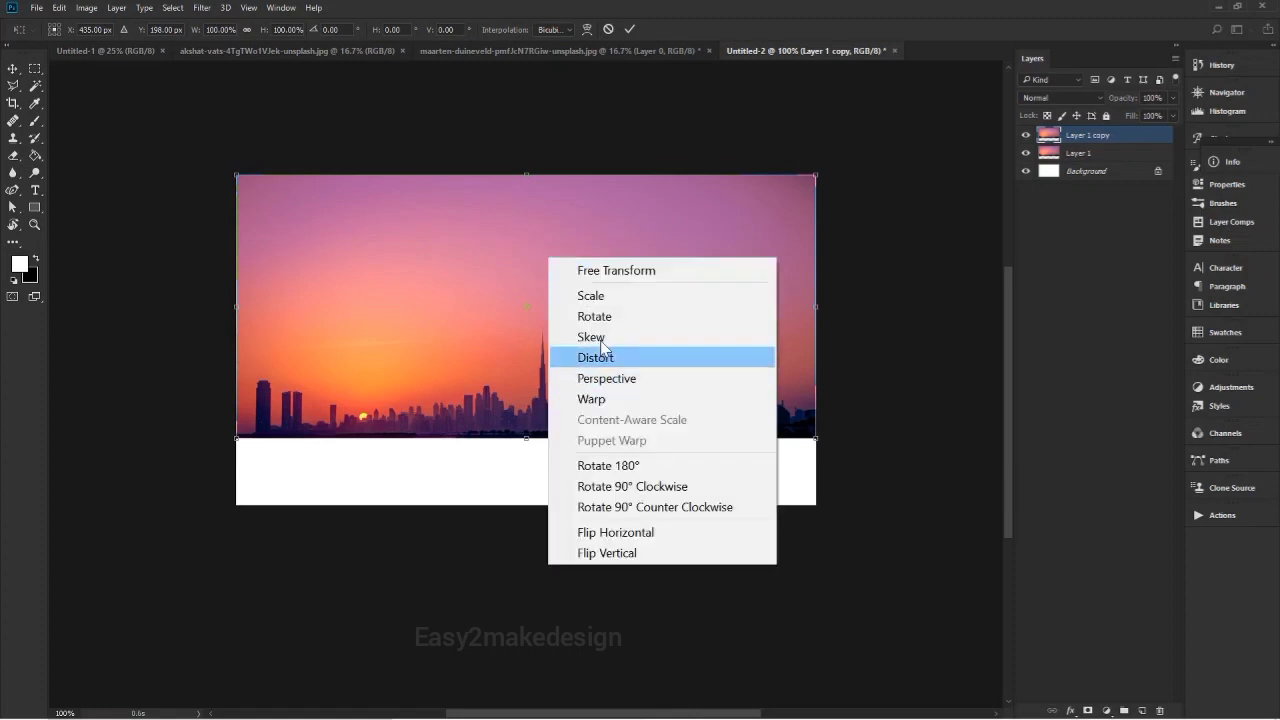
click(624, 554)
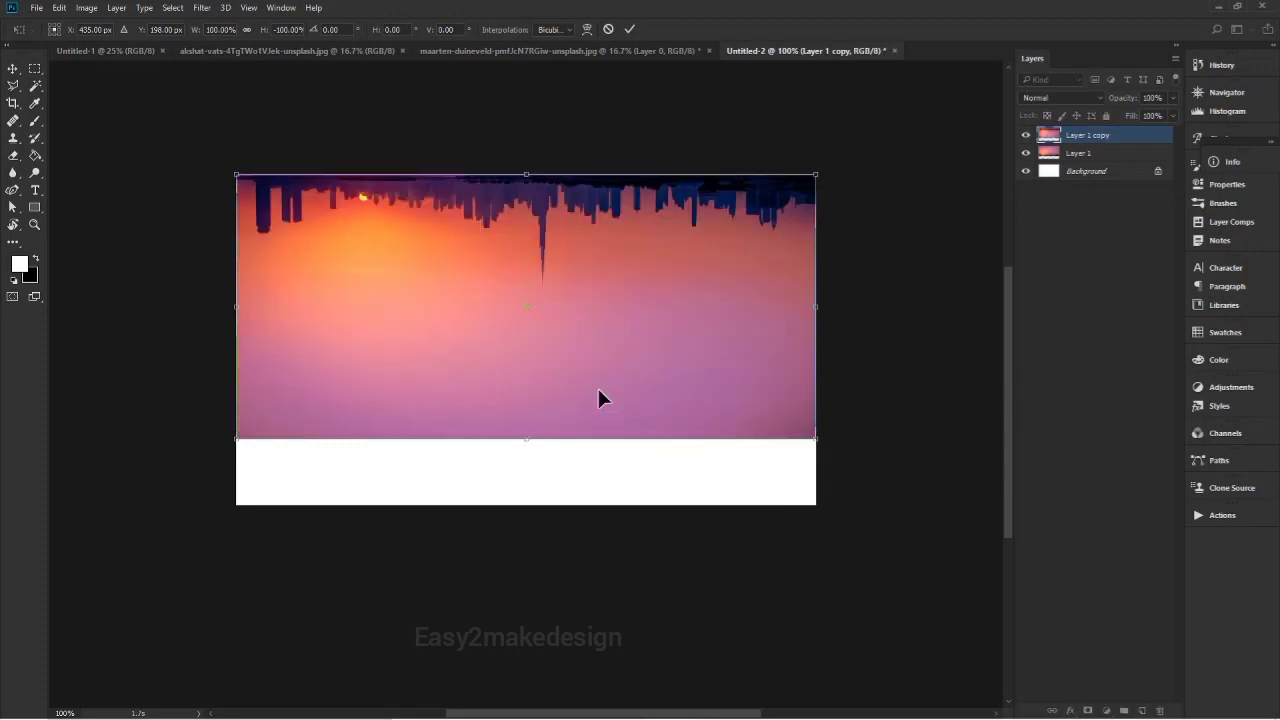
Step: Move the flipped skyline copy down over the white strip so it meets the original's waterline as a reflection
drag(592, 190, 618, 288)
key(Return)
drag(611, 435, 620, 459)
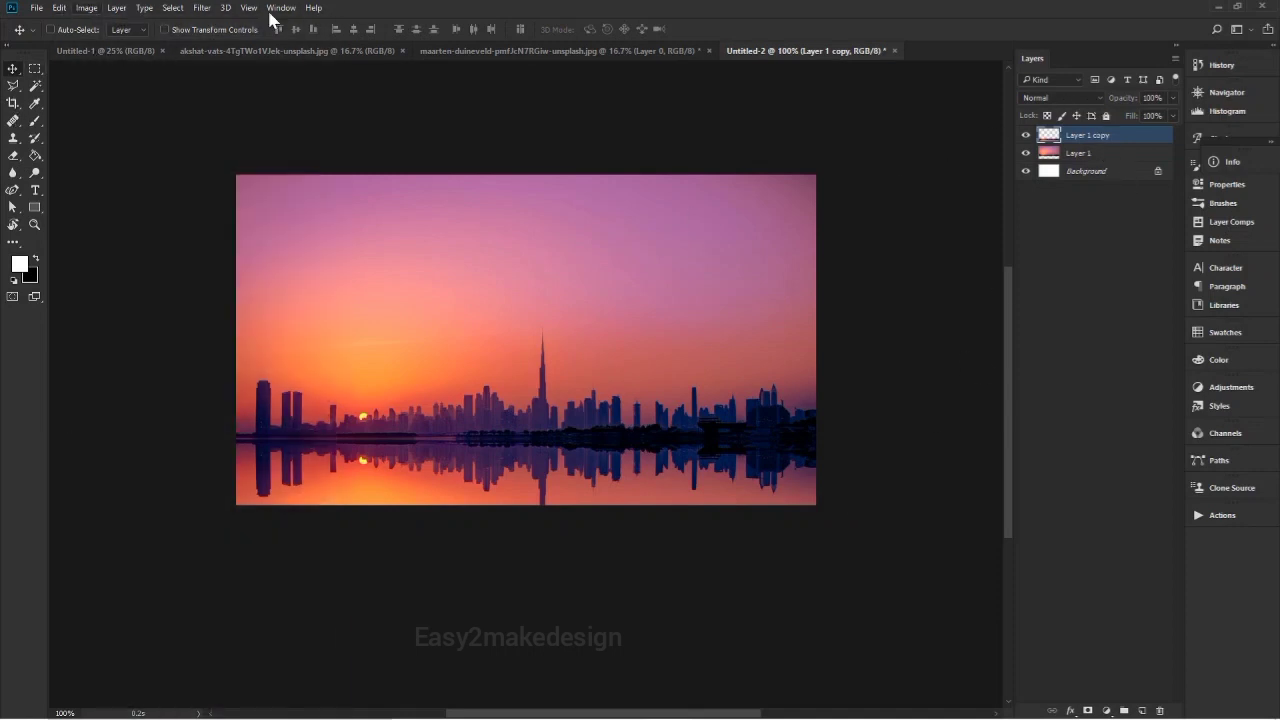
Step: Apply a Gaussian Blur with a radius of 4.4 pixels to the flipped reflection layer
click(172, 8)
click(172, 8)
click(178, 8)
click(201, 8)
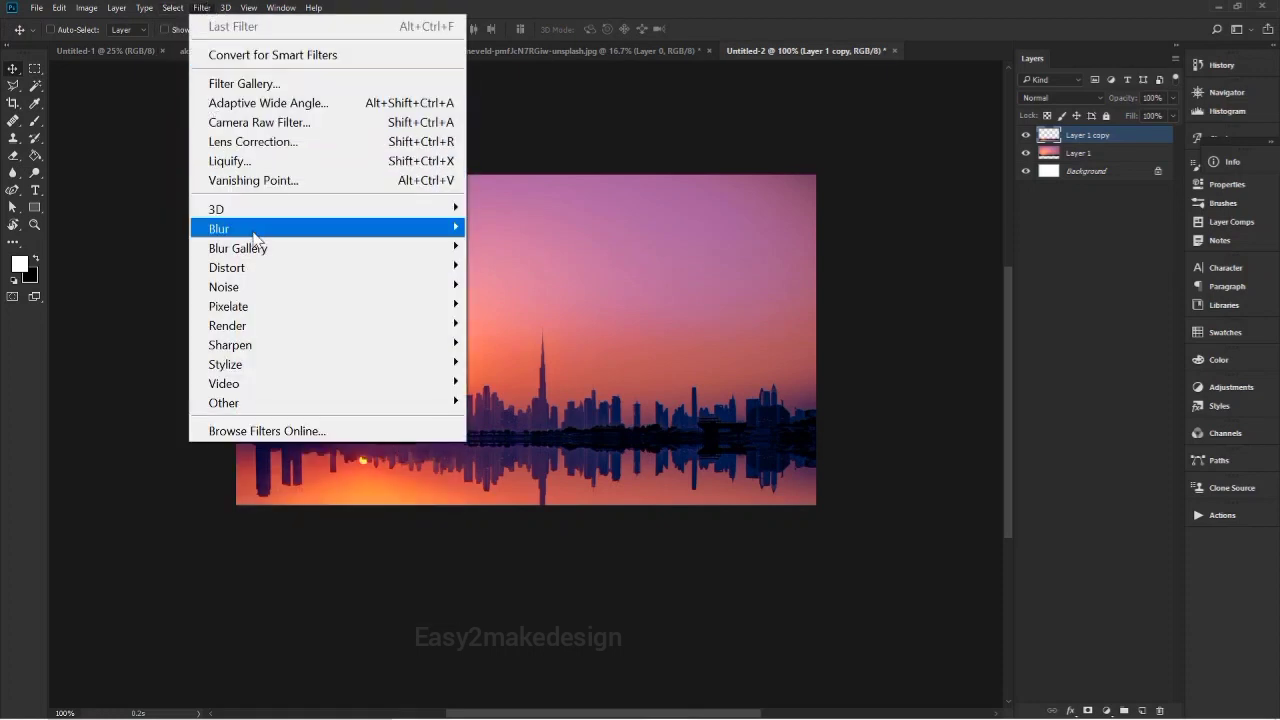
mouse_move(276, 234)
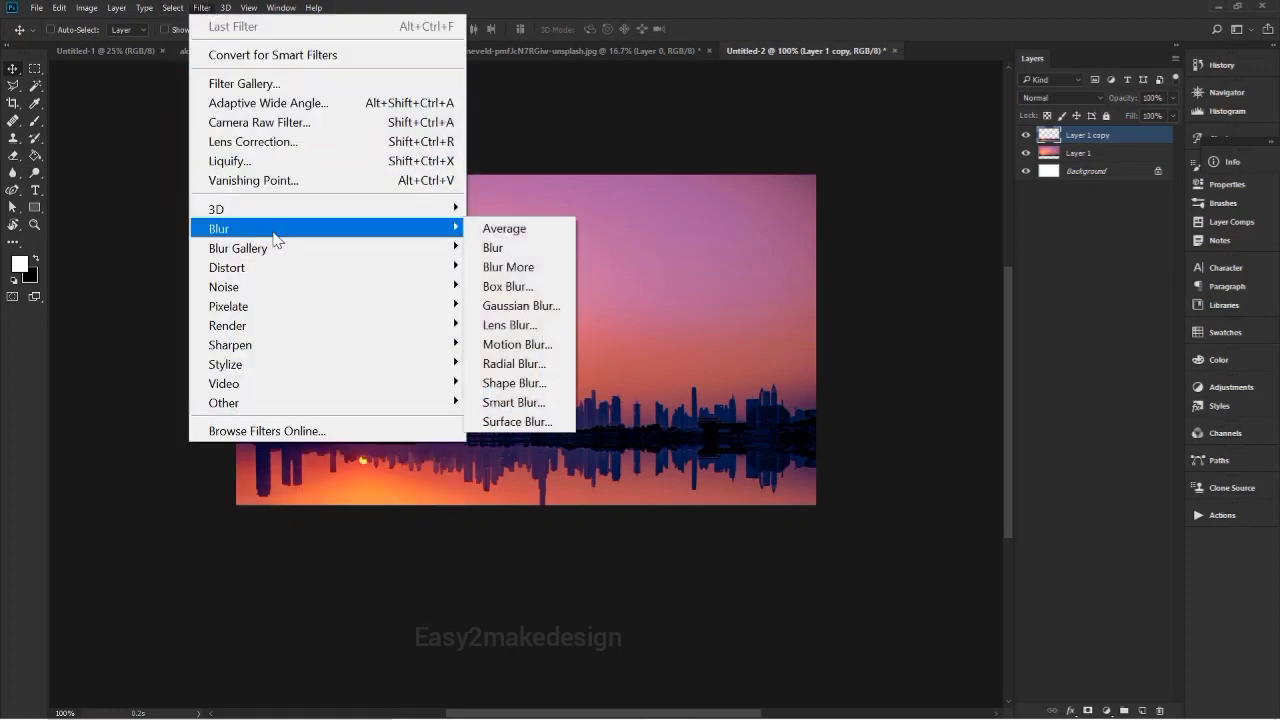
click(522, 305)
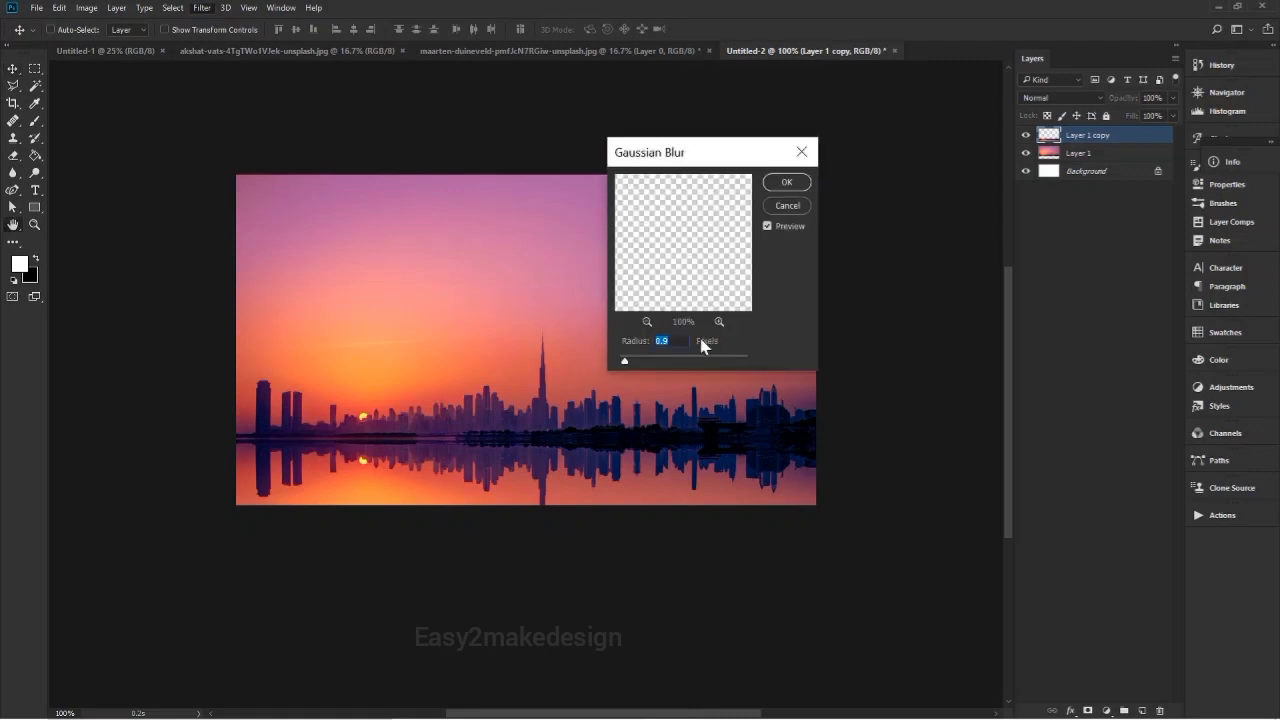
drag(633, 366, 651, 363)
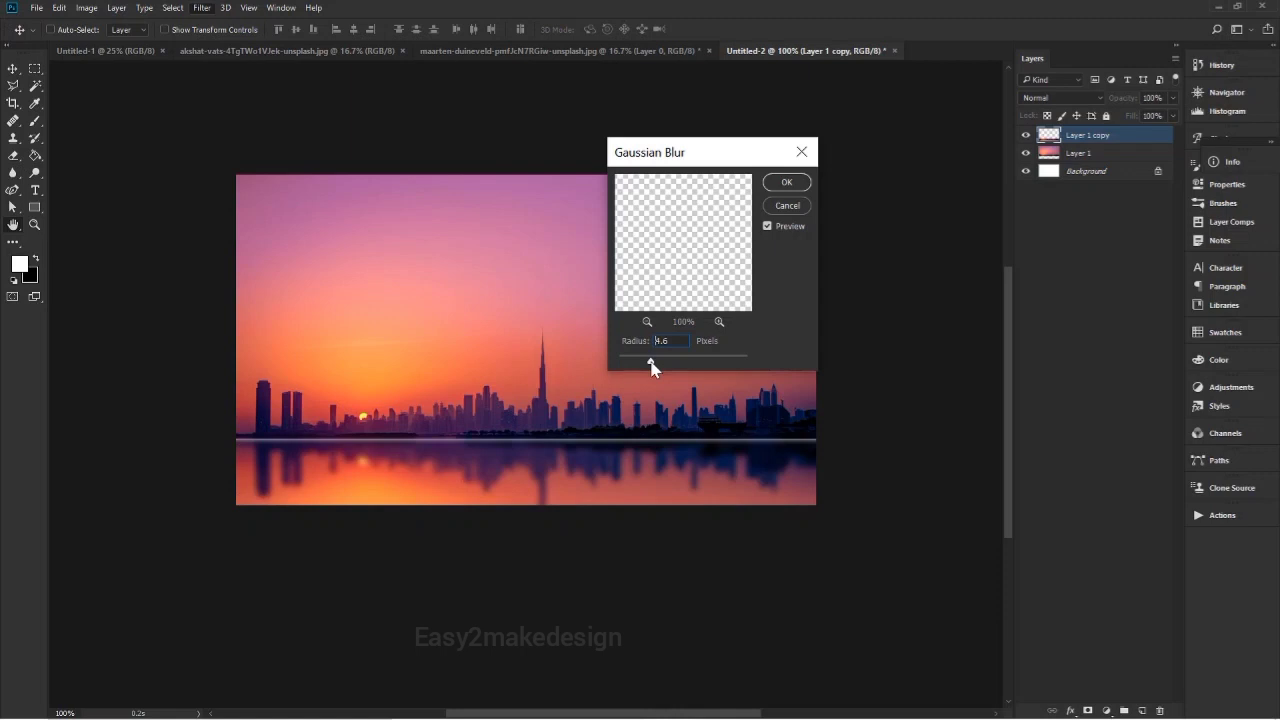
drag(651, 363, 638, 363)
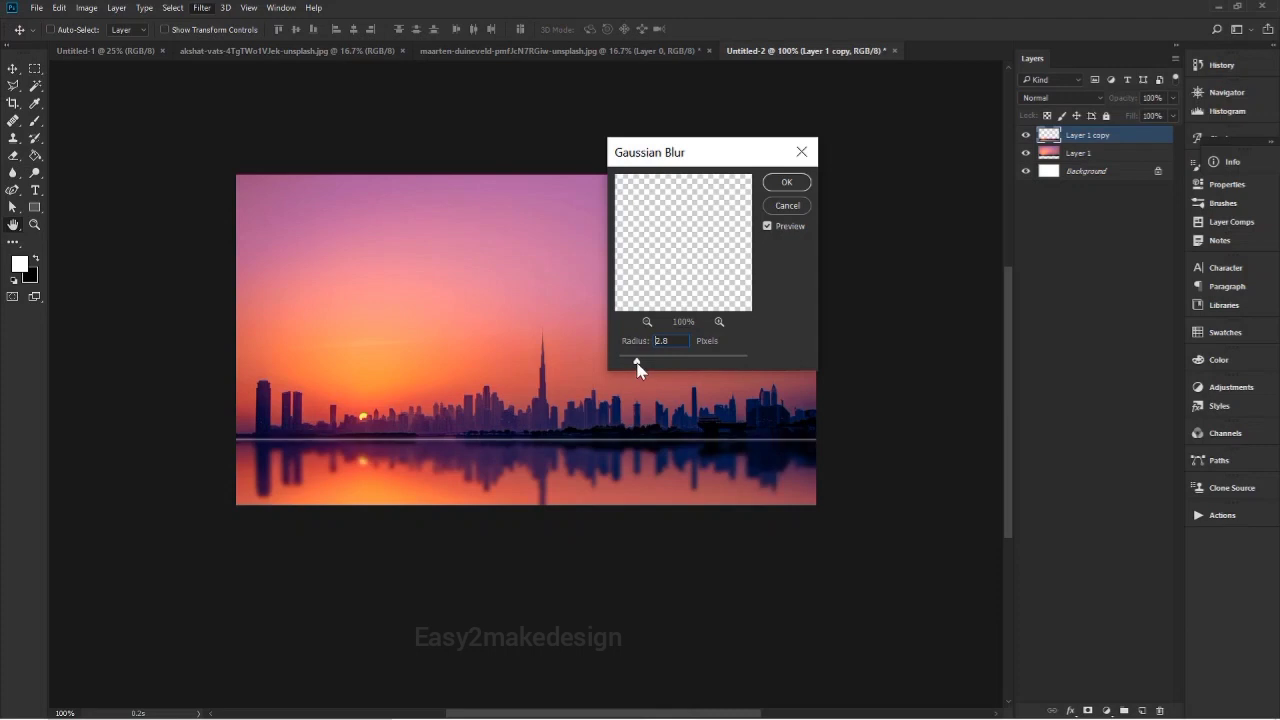
drag(637, 366, 650, 367)
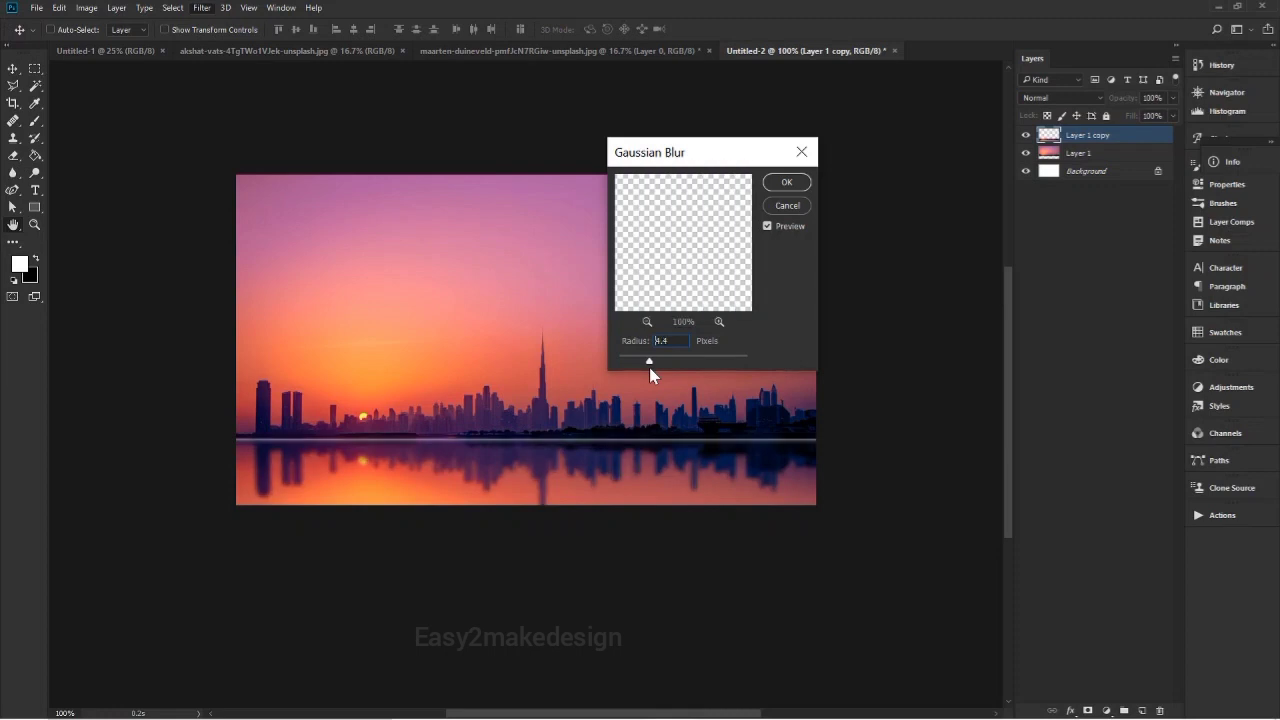
click(787, 183)
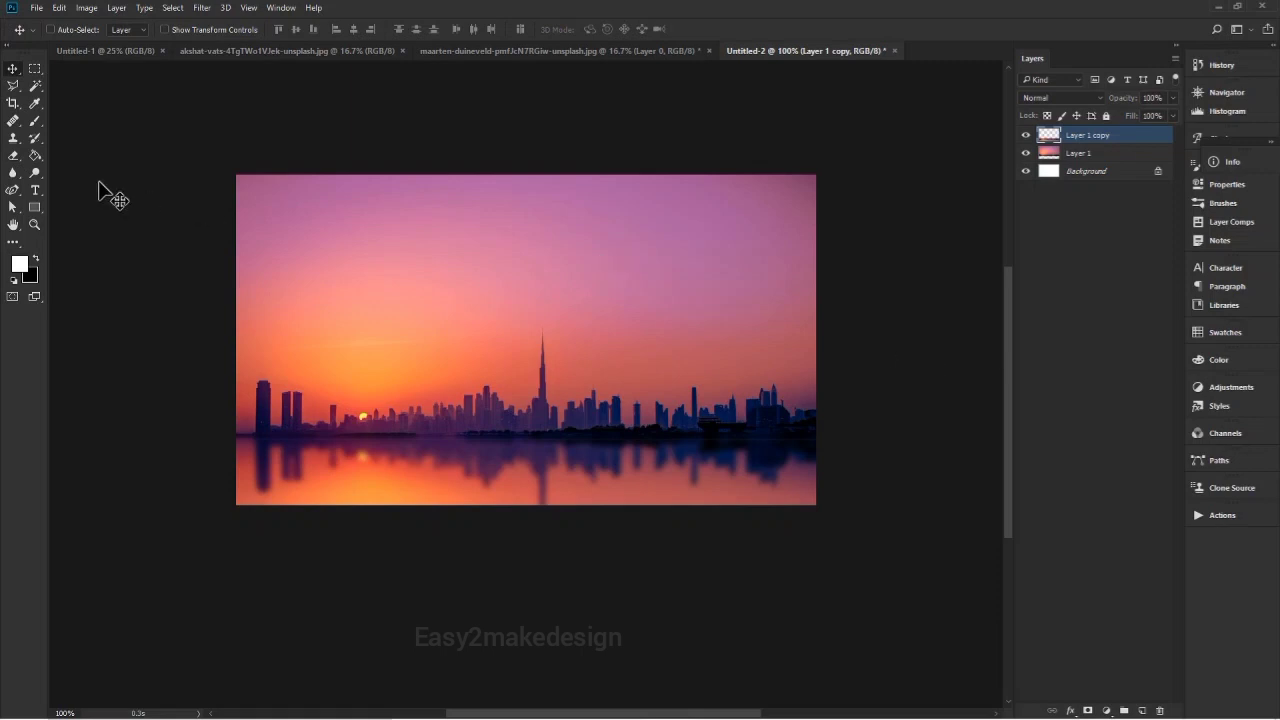
Step: Turn on Content-Aware for the Crop tool and return to the Move tool
key(c)
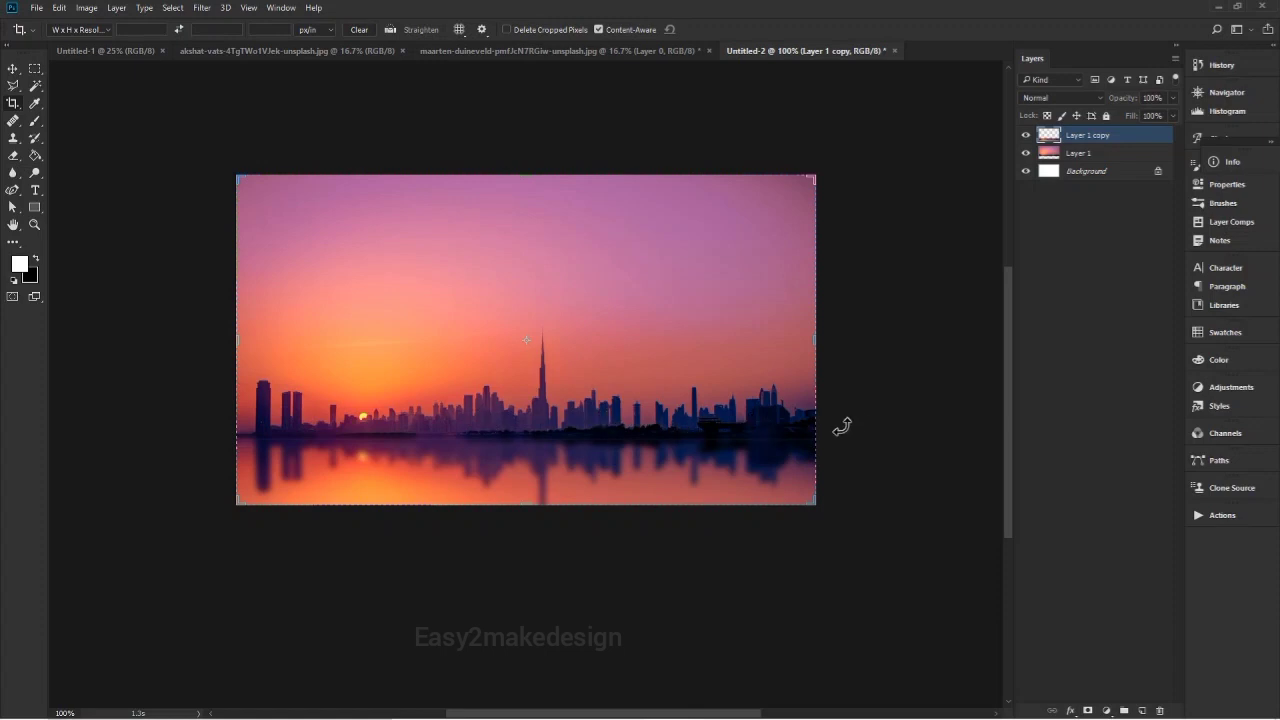
key(v)
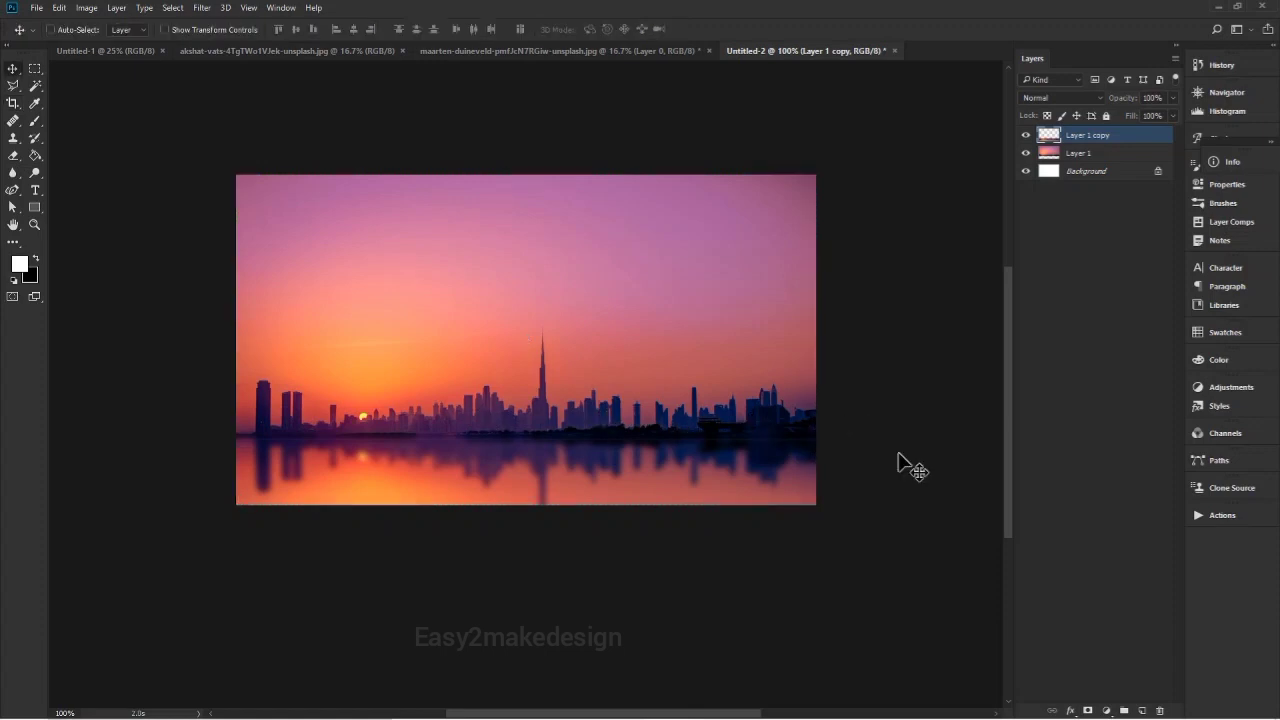